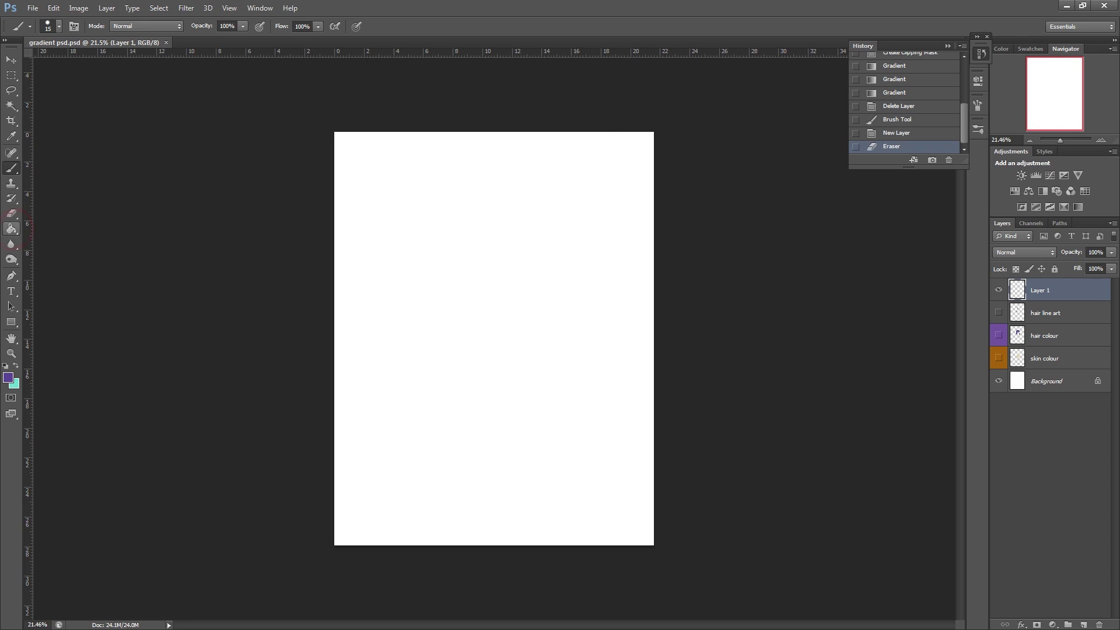
Activate the Gradient tool and choose a vivid blue-violet foreground colour and a bright turquoise background colour.
left_click(11, 229)
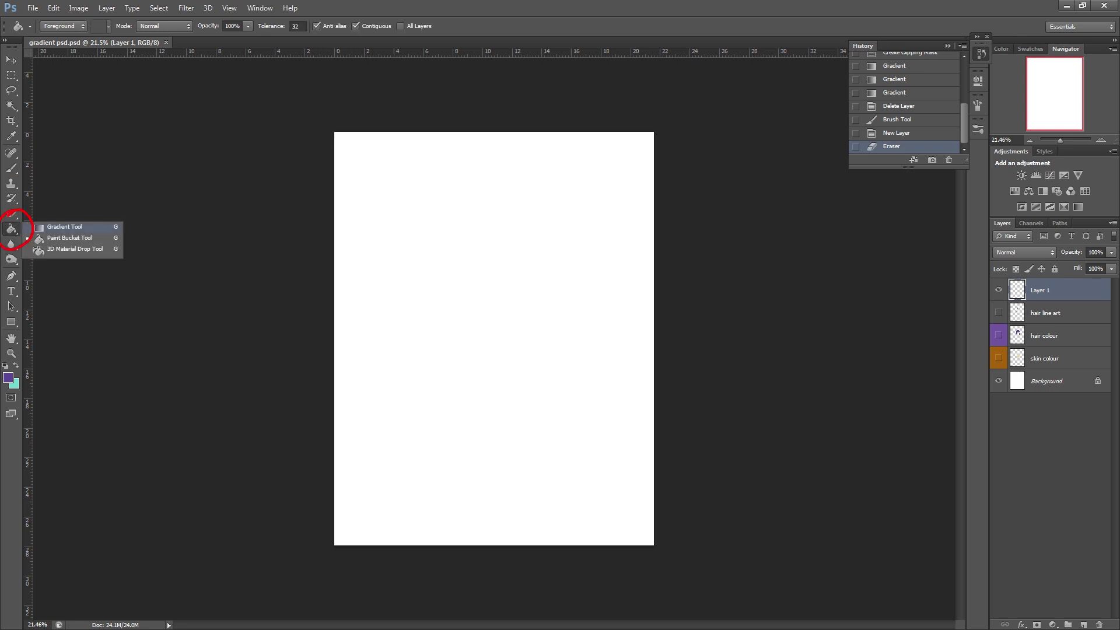
left_click(65, 226)
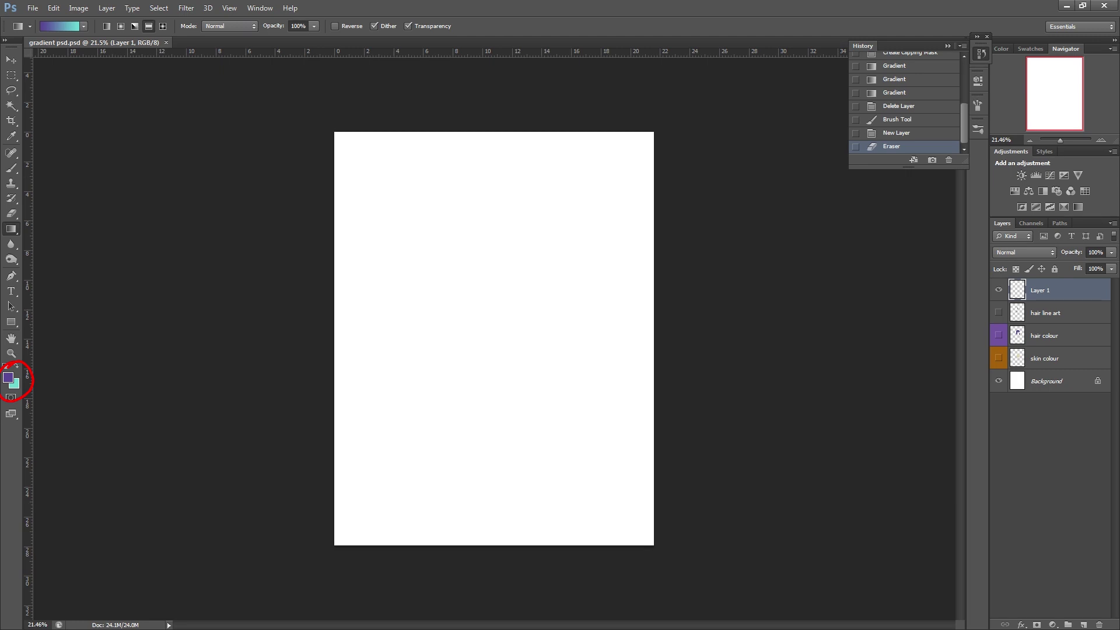
left_click(8, 378)
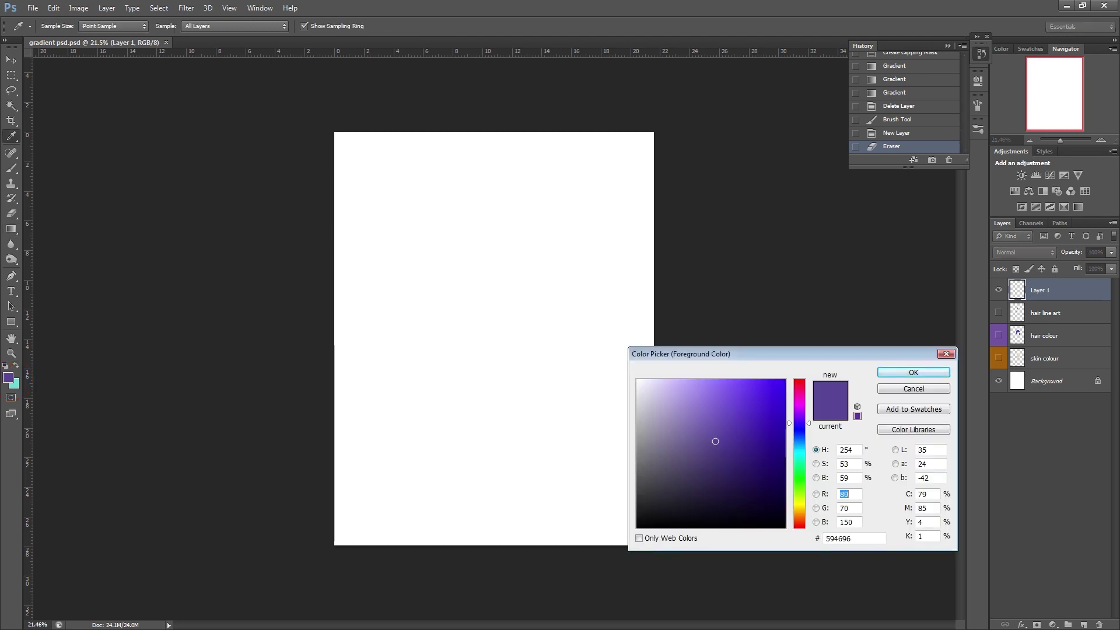
left_click(779, 388)
left_click(913, 372)
left_click(15, 385)
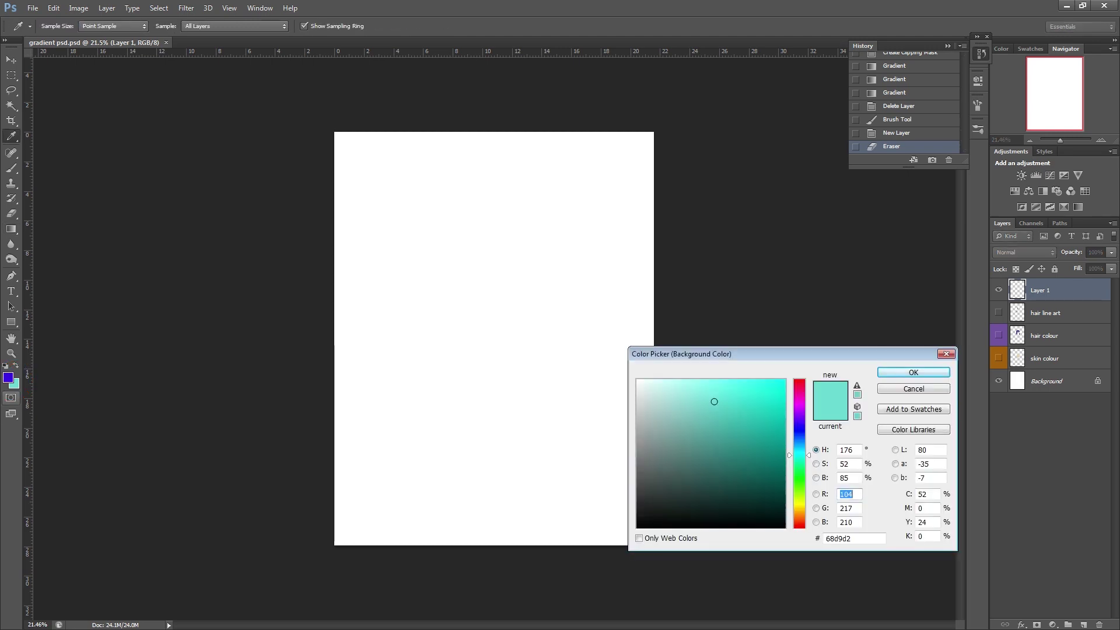
left_click(755, 399)
left_click(913, 372)
Try vertical linear gradients of medium, very short and beyond-canvas length on Layer 1, undoing each one.
left_click_drag(493, 182, 494, 441)
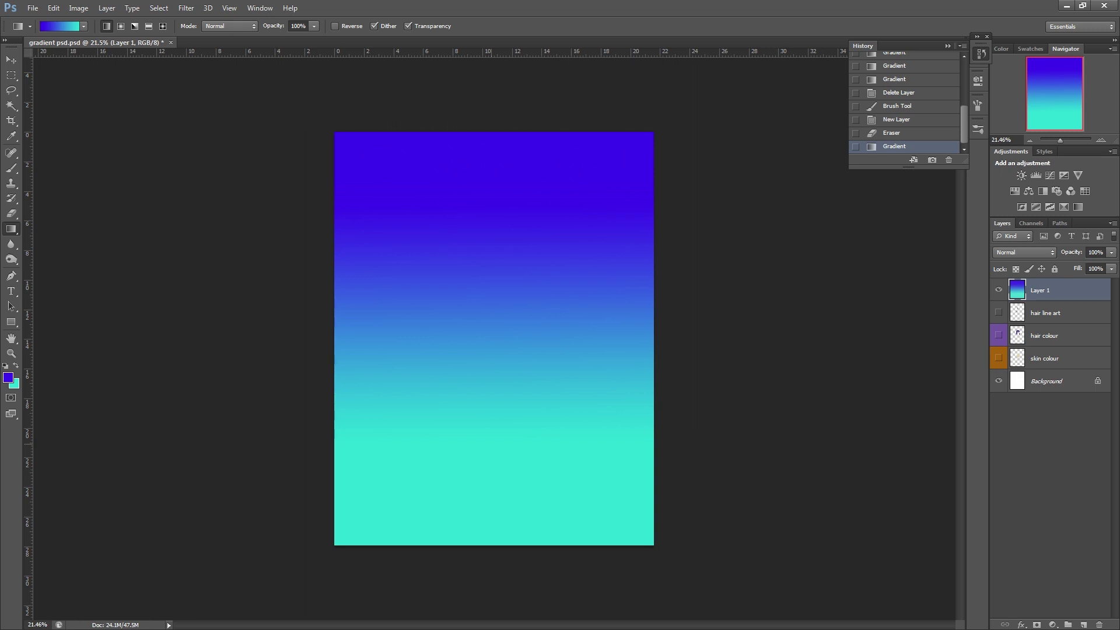
key("ctrl+z")
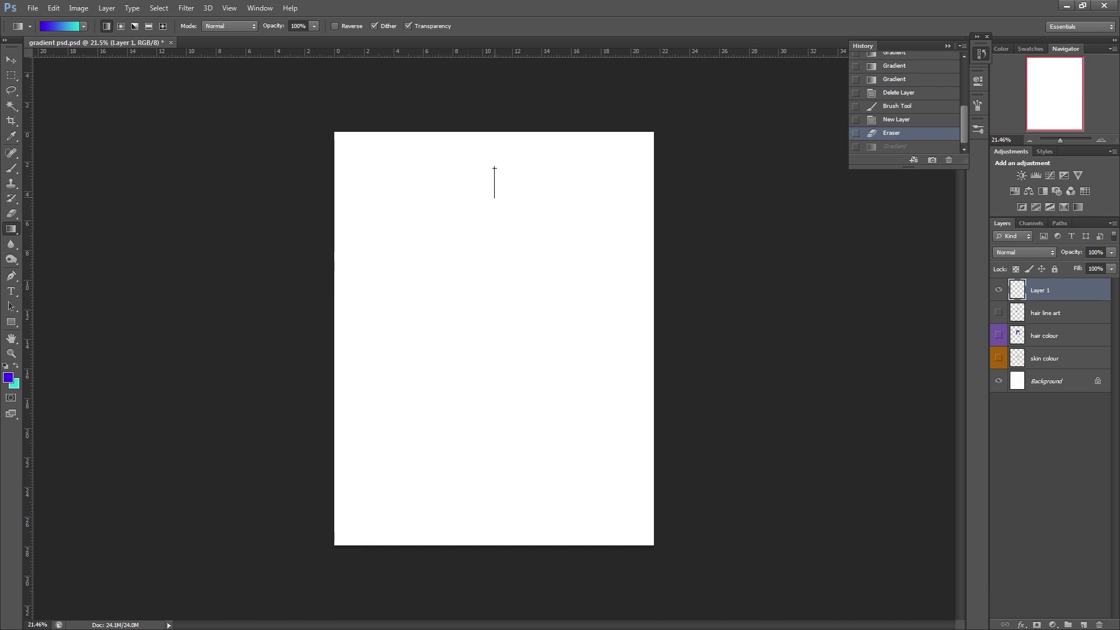
left_click_drag(493, 198, 494, 198)
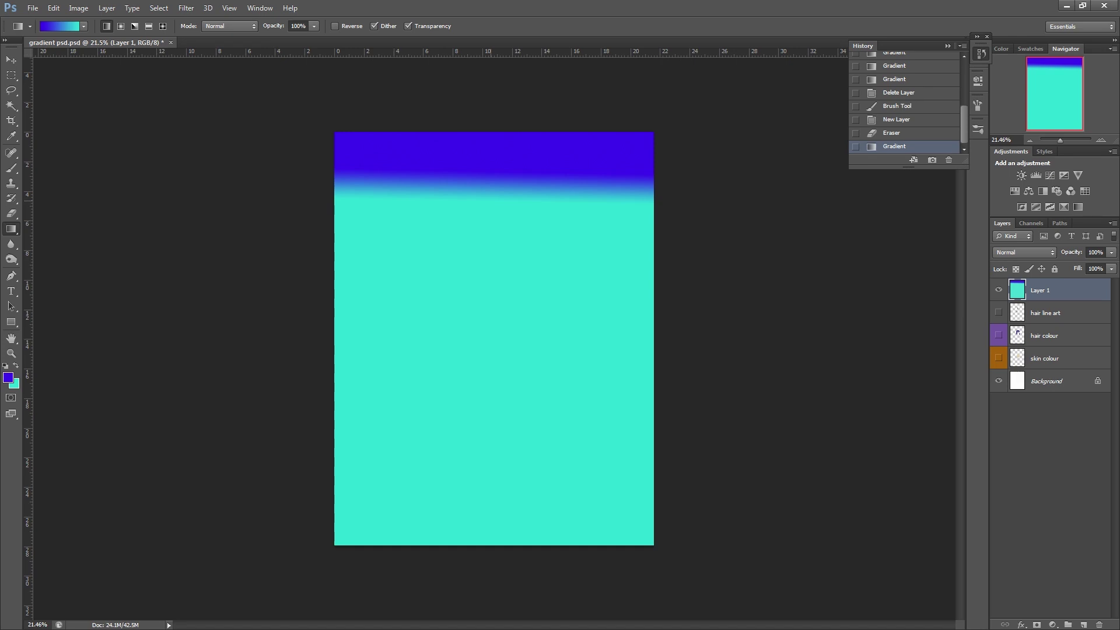
key("ctrl+z")
mouse_move(502, 92)
left_mouse_down()
mouse_move(516, 582)
mouse_move(506, 609)
left_mouse_up()
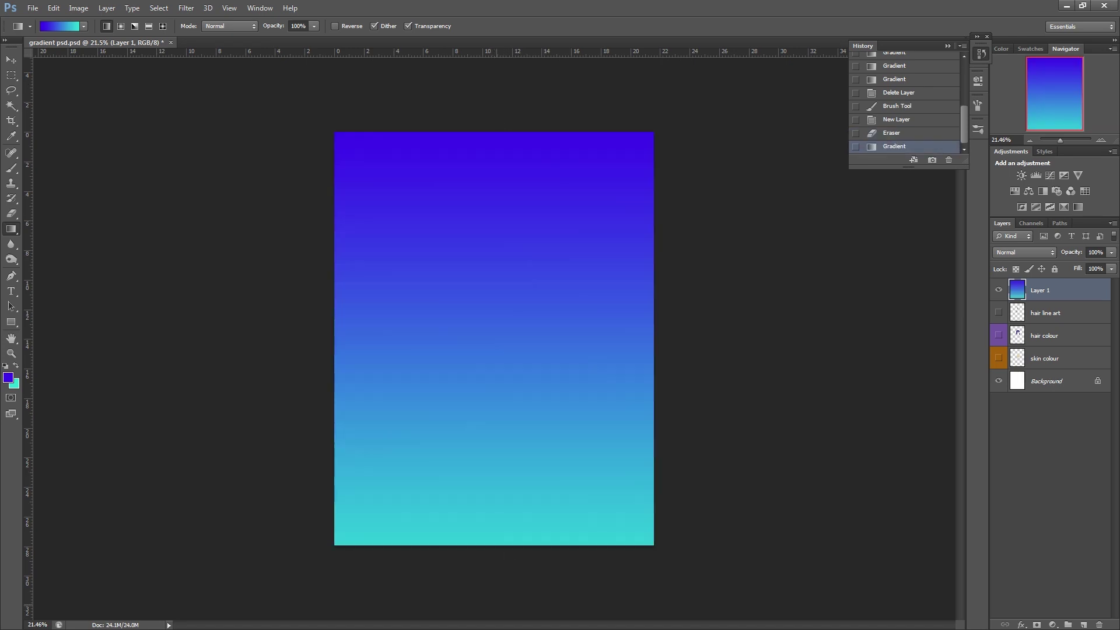
key("ctrl+z")
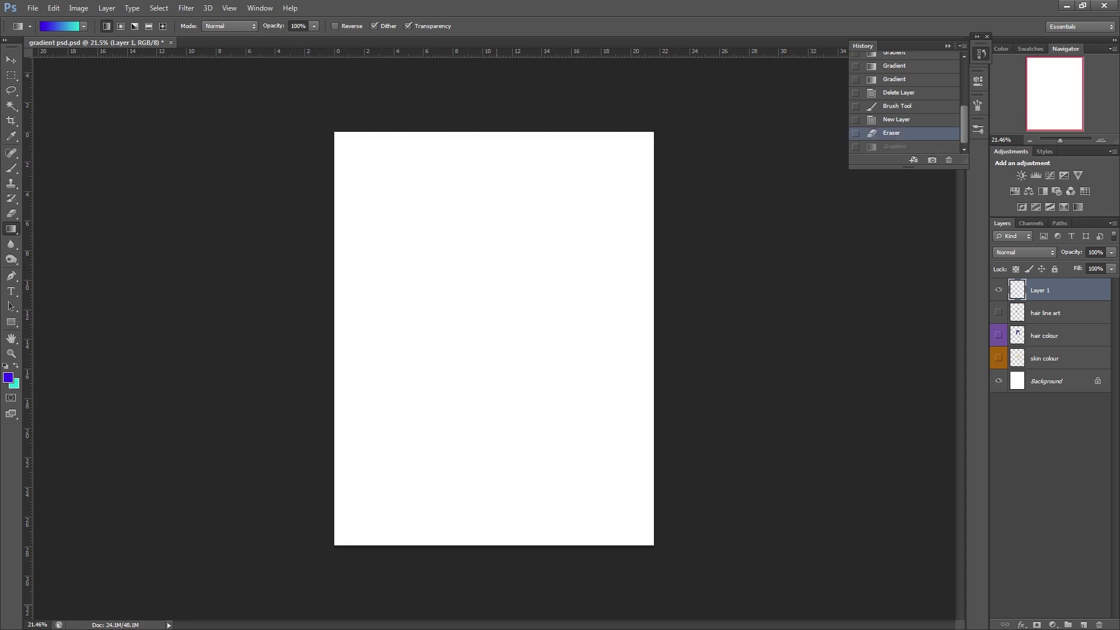
Try linear gradients on Layer 1 along an upward diagonal, along a downward diagonal and straight down, undoing each one.
left_click_drag(378, 493, 593, 177)
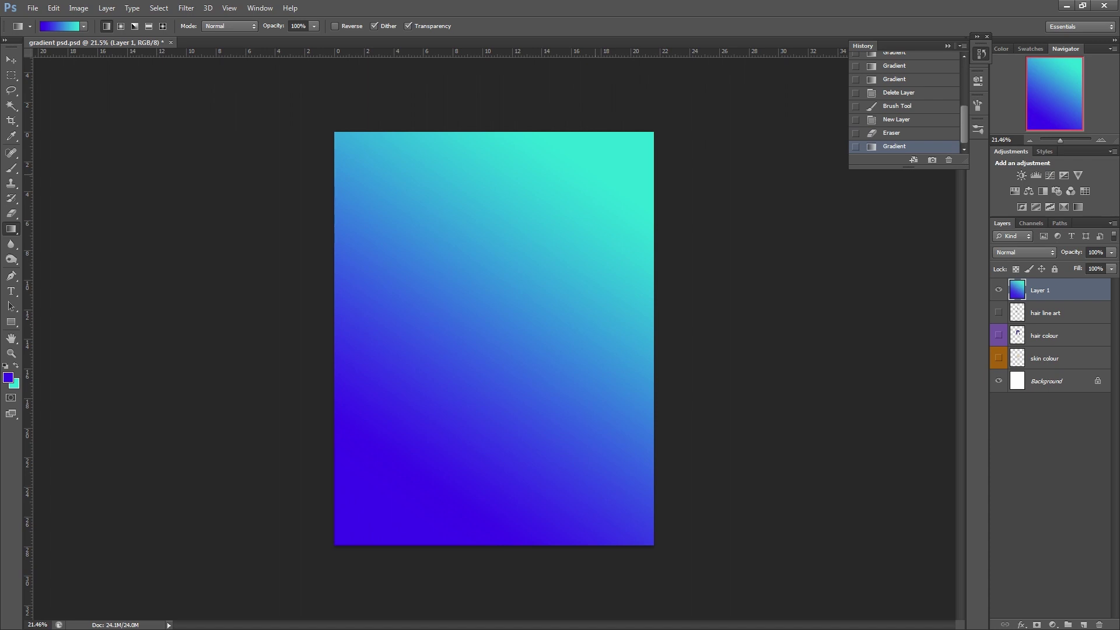
key("ctrl+z")
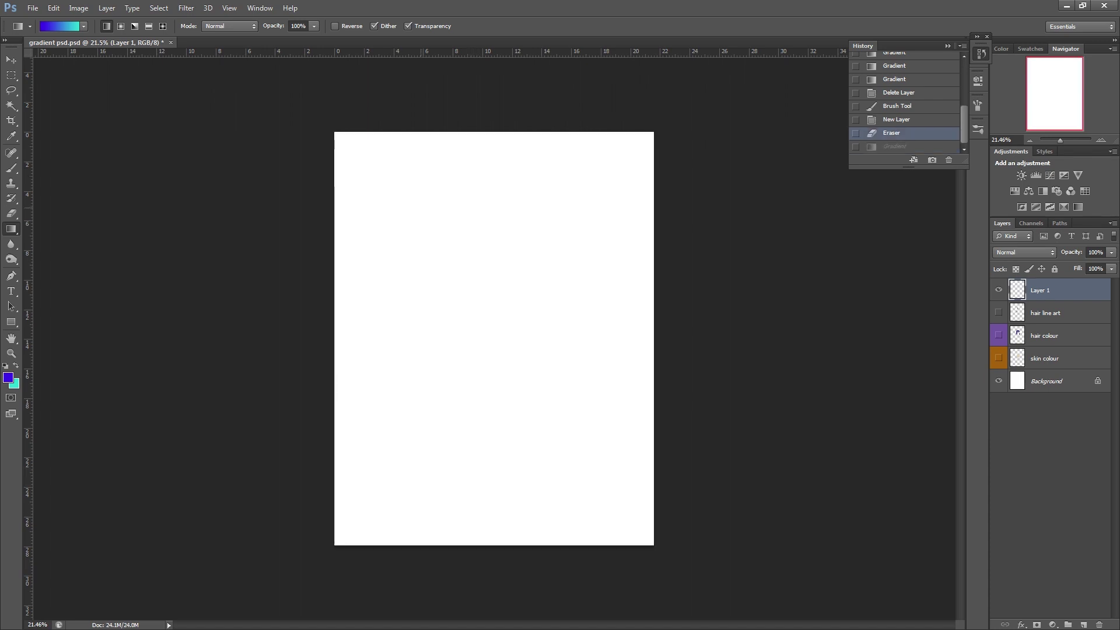
left_click_drag(425, 211, 610, 453)
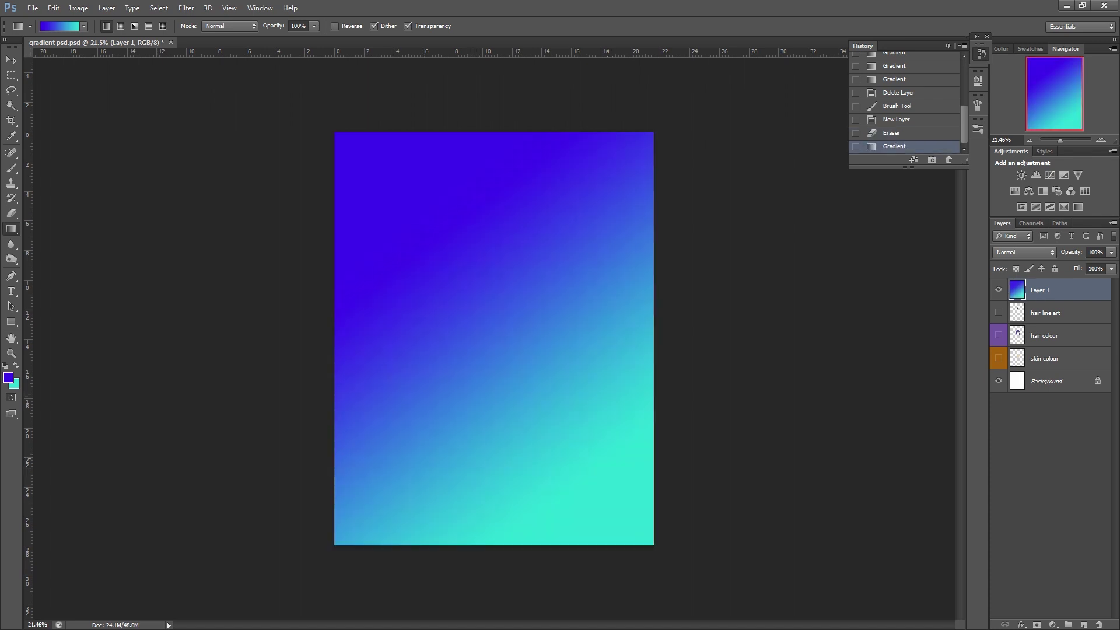
key("ctrl+z")
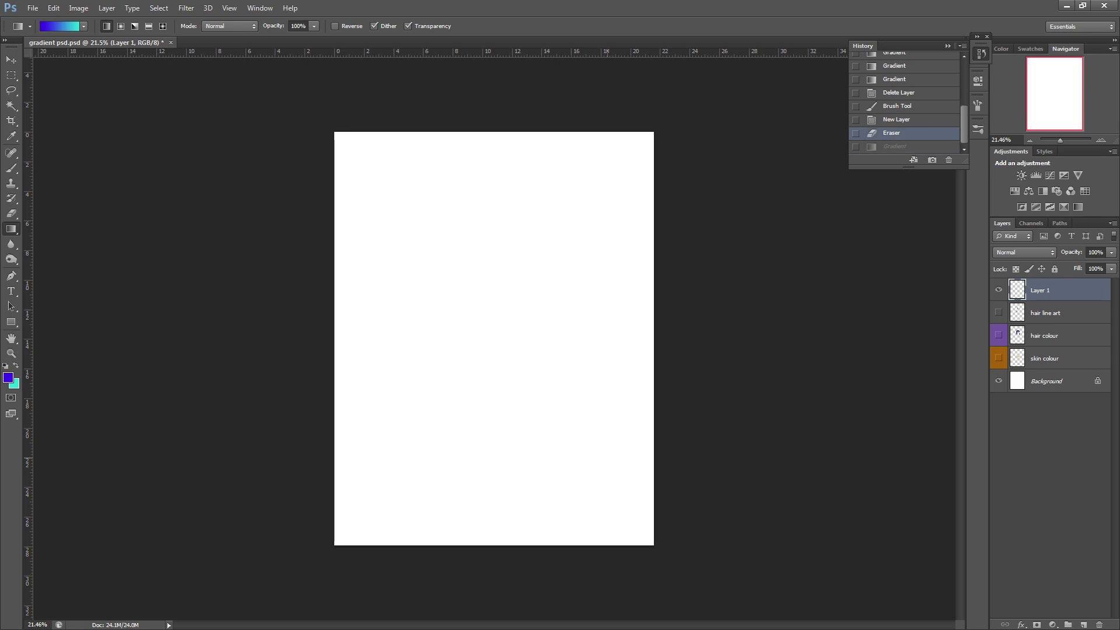
mouse_move(495, 170)
left_mouse_down()
mouse_move(495, 404)
mouse_move(607, 283)
mouse_move(612, 289)
mouse_move(495, 393)
mouse_move(368, 298)
mouse_move(495, 370)
mouse_move(600, 275)
mouse_move(593, 268)
mouse_move(495, 454)
left_mouse_up()
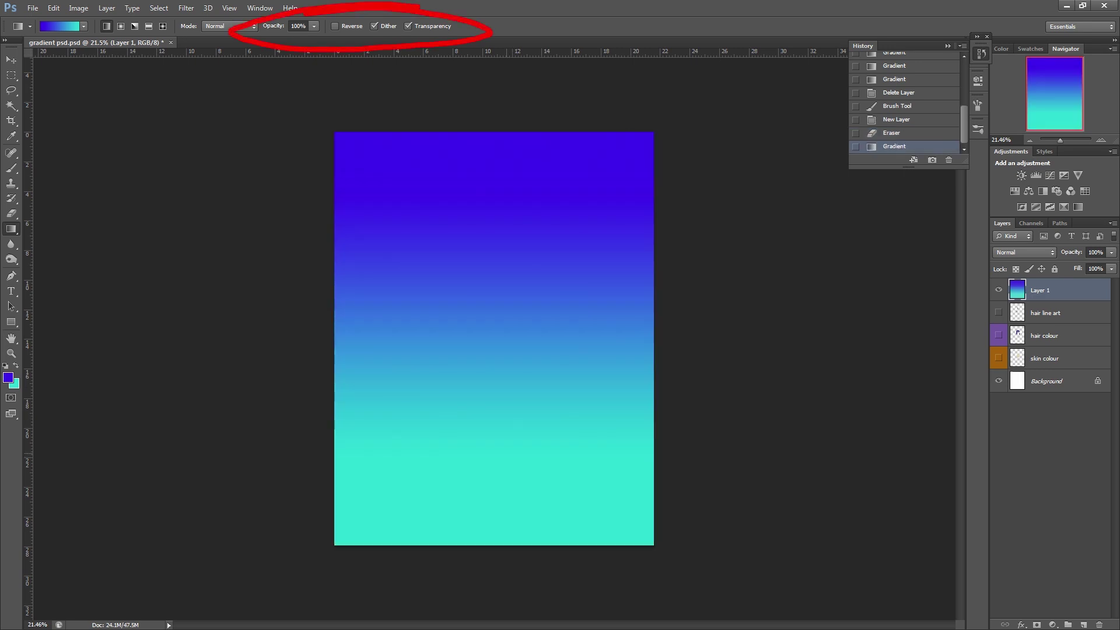
key("ctrl+z")
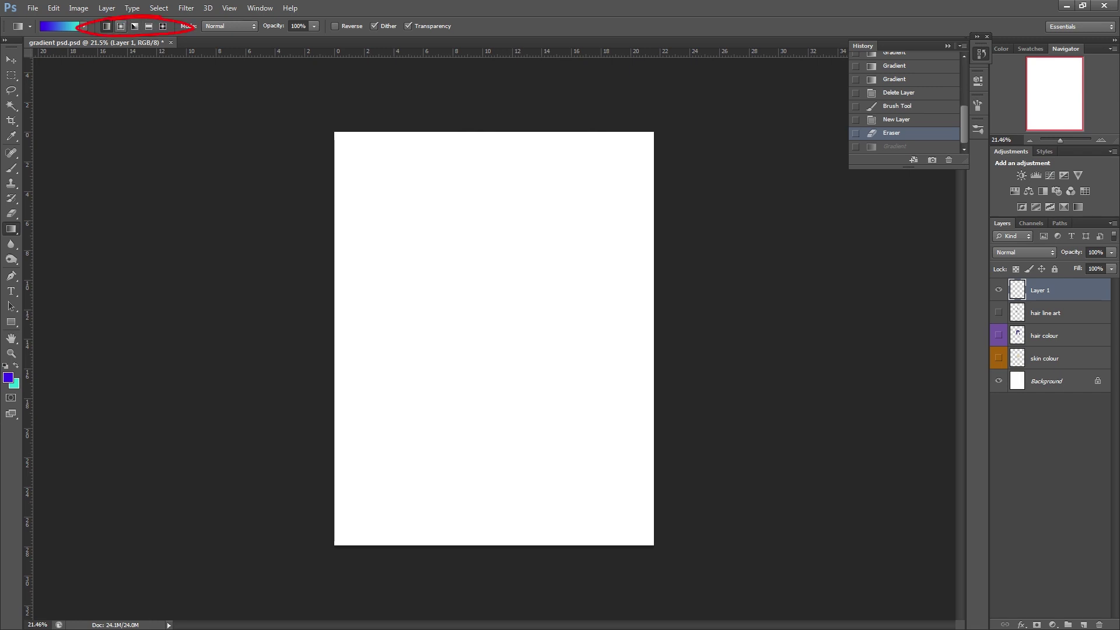
Try other gradient types, including angle and diamond, near the canvas centre, undoing each one and returning to the linear type.
left_click_drag(494, 328, 517, 373)
left_click(135, 26)
key("ctrl+z")
left_click_drag(471, 258, 509, 402)
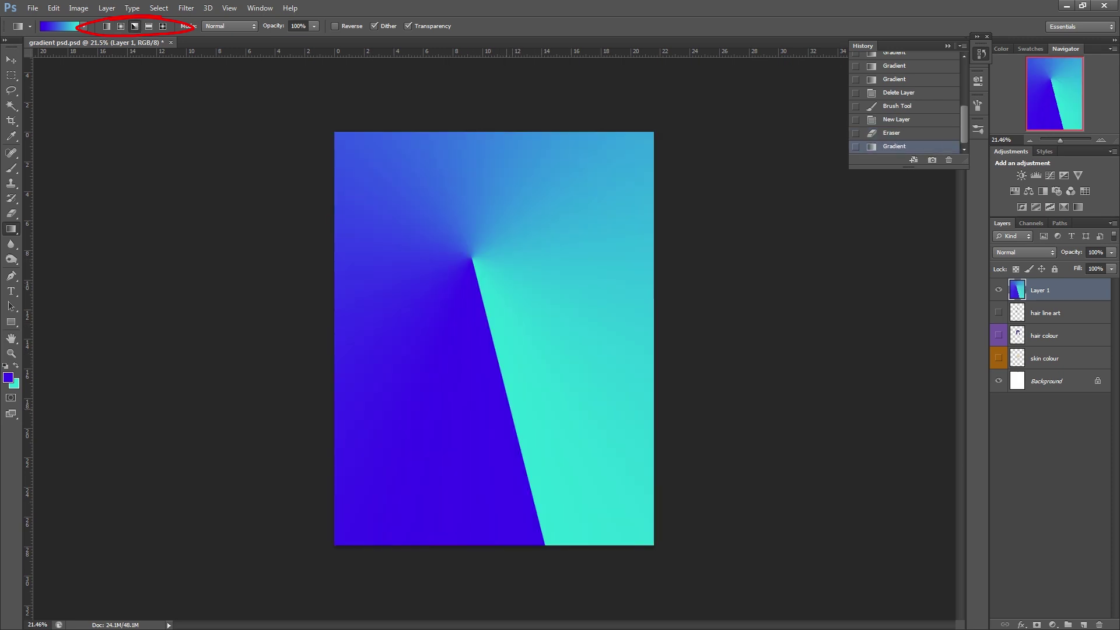
key("ctrl+z")
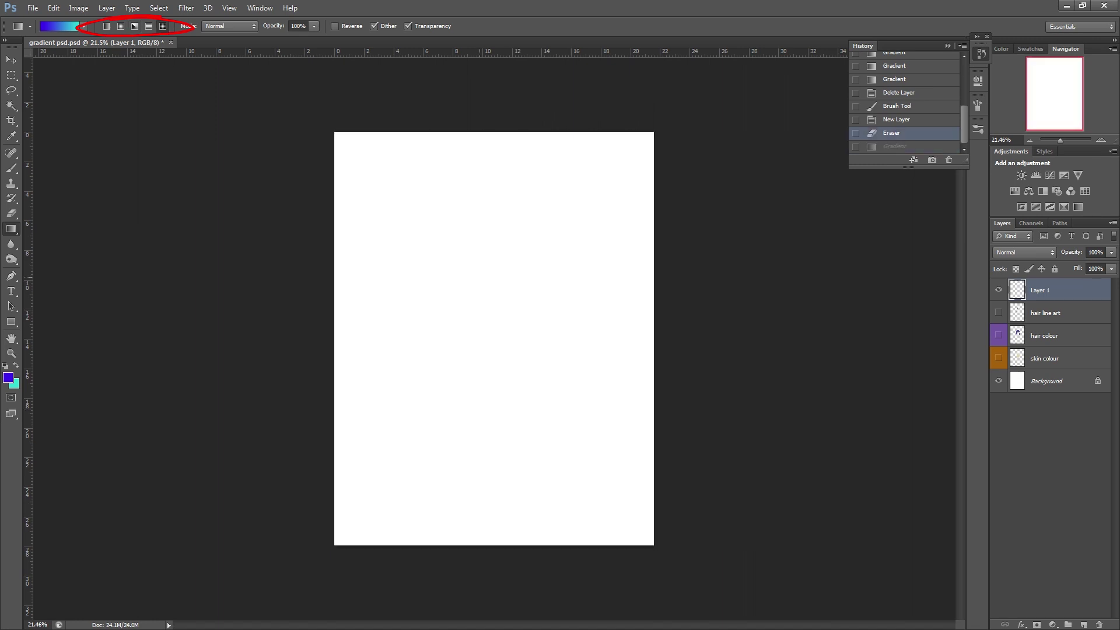
left_click_drag(474, 276, 516, 404)
left_click(107, 26)
key("ctrl+z")
Choose the Foreground to Transparent gradient preset and apply it vertically down Layer 1.
left_click(84, 26)
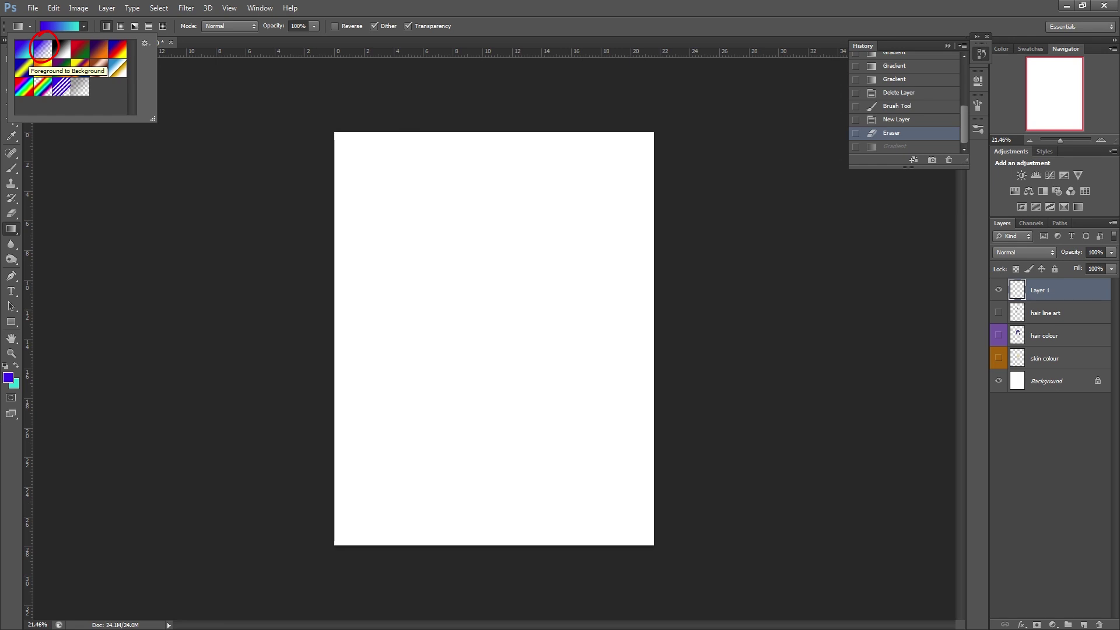
left_click(42, 49)
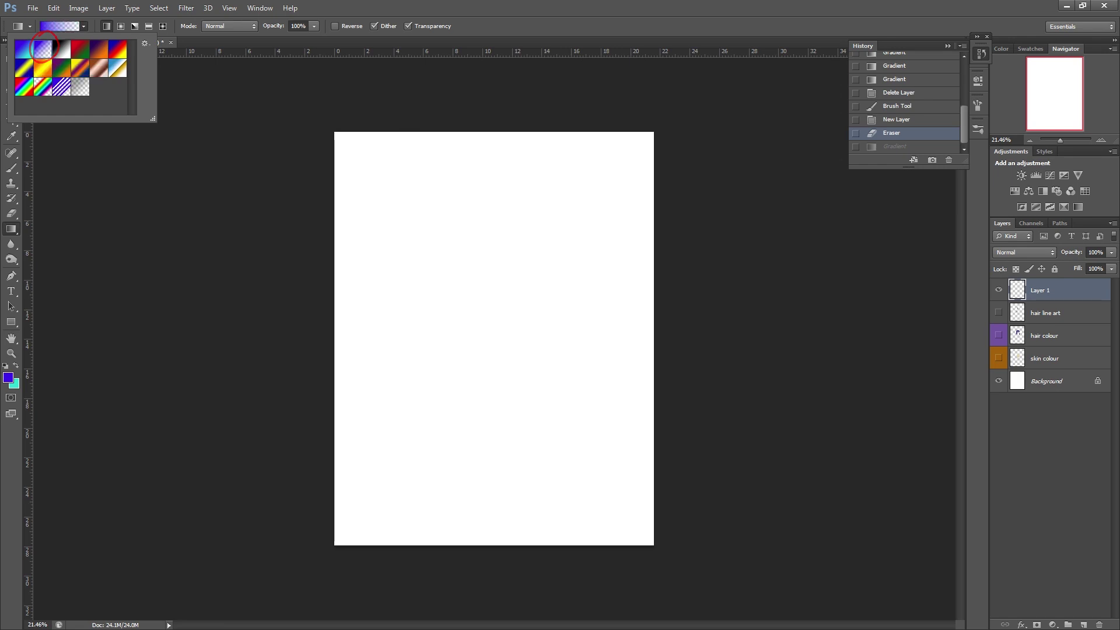
left_click_drag(492, 197, 500, 448)
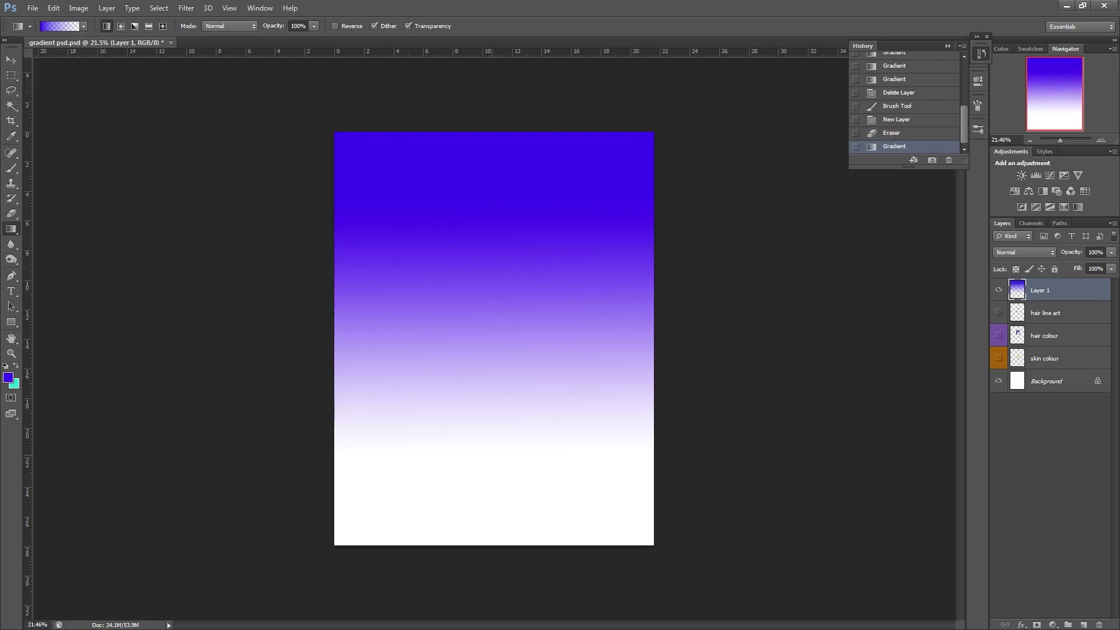
Try a looping freehand brush line on the Background layer beneath the transparent gradient, and undo it.
left_click(1046, 381)
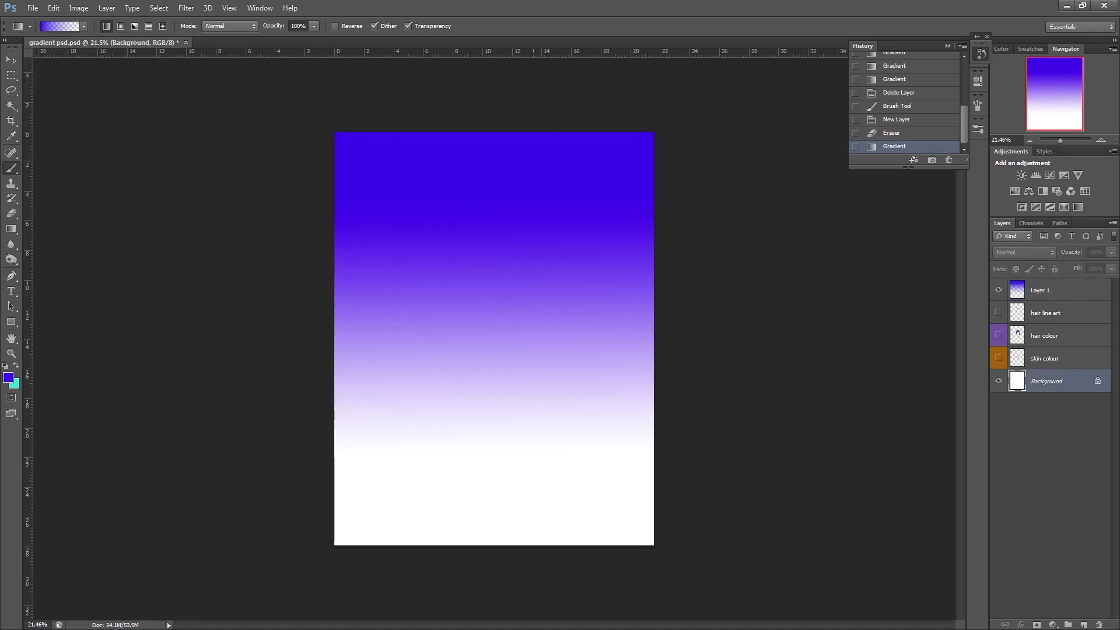
key("b")
mouse_move(512, 516)
left_mouse_down()
mouse_move(523, 327)
mouse_move(545, 218)
mouse_move(507, 281)
mouse_move(430, 274)
mouse_move(463, 217)
mouse_move(477, 488)
mouse_move(398, 536)
left_mouse_up()
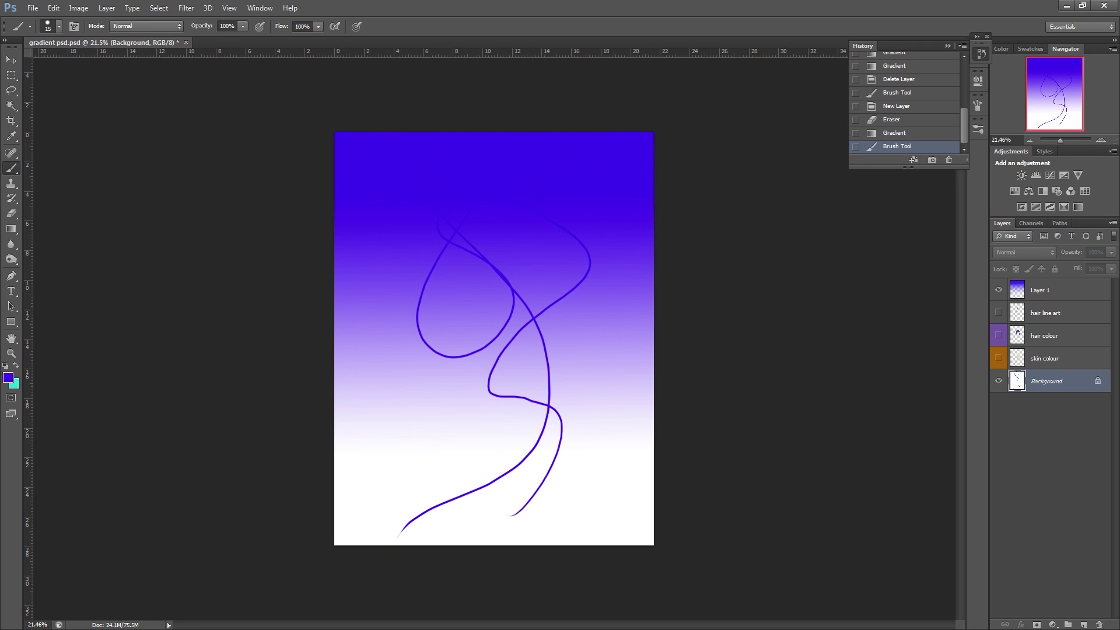
key("ctrl+z")
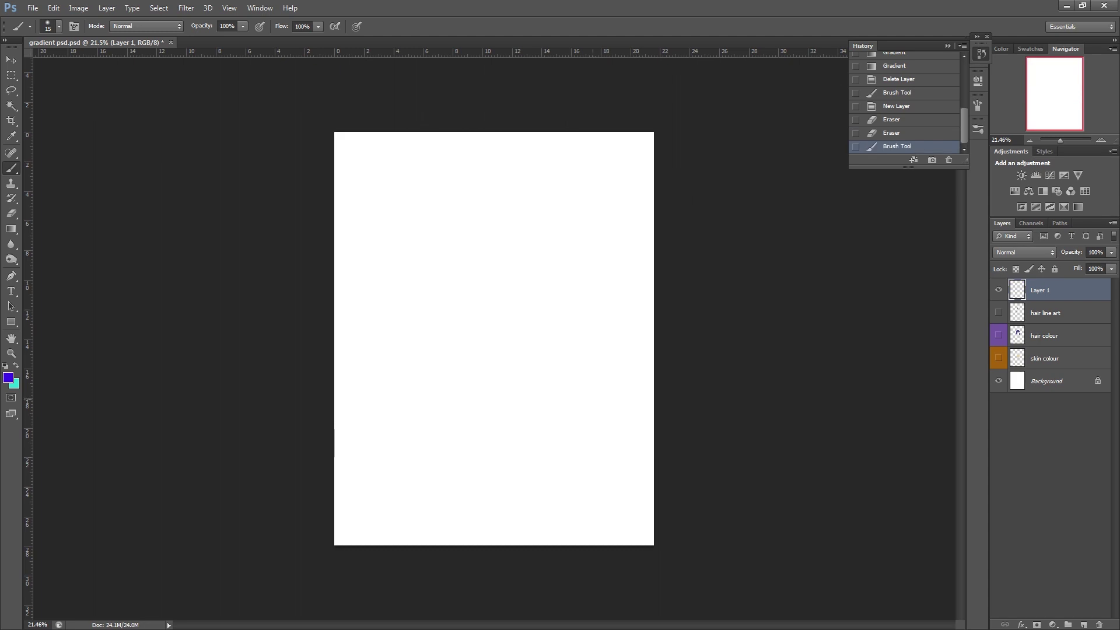
Enlarge the Soft Round Pressure Opacity brush to 2214 px and paint a soft blue-violet fade across the upper half of Layer 1.
right_click(592, 402)
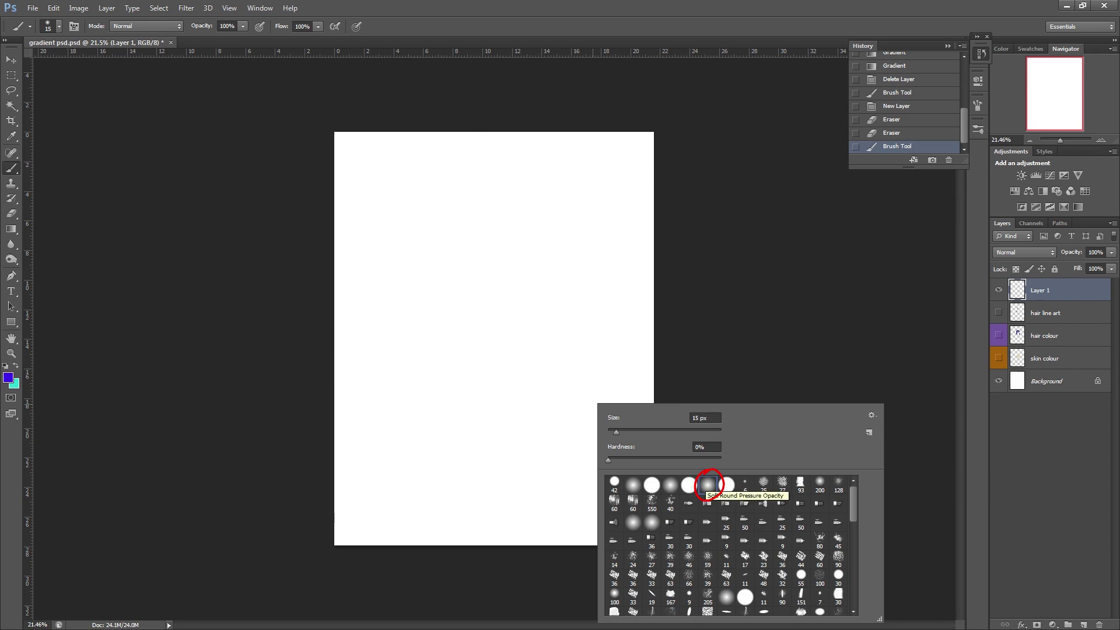
left_click(569, 379)
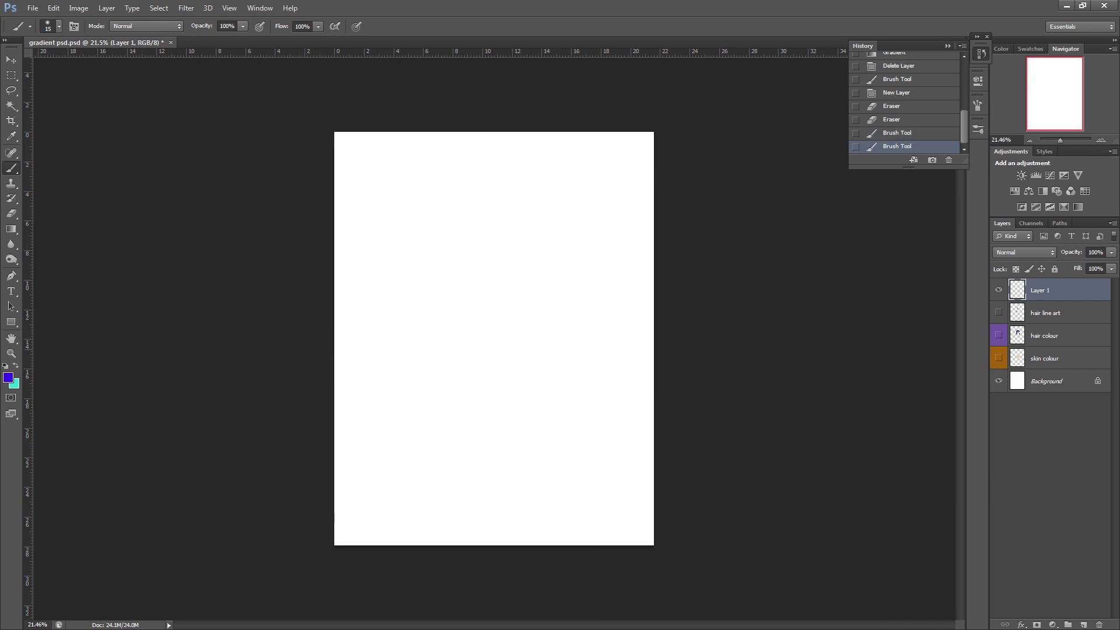
left_click_drag(541, 327, 688, 327)
mouse_move(389, 160)
left_mouse_down()
mouse_move(467, 185)
mouse_move(560, 192)
mouse_move(403, 205)
left_mouse_up()
left_click_drag(537, 195, 627, 190)
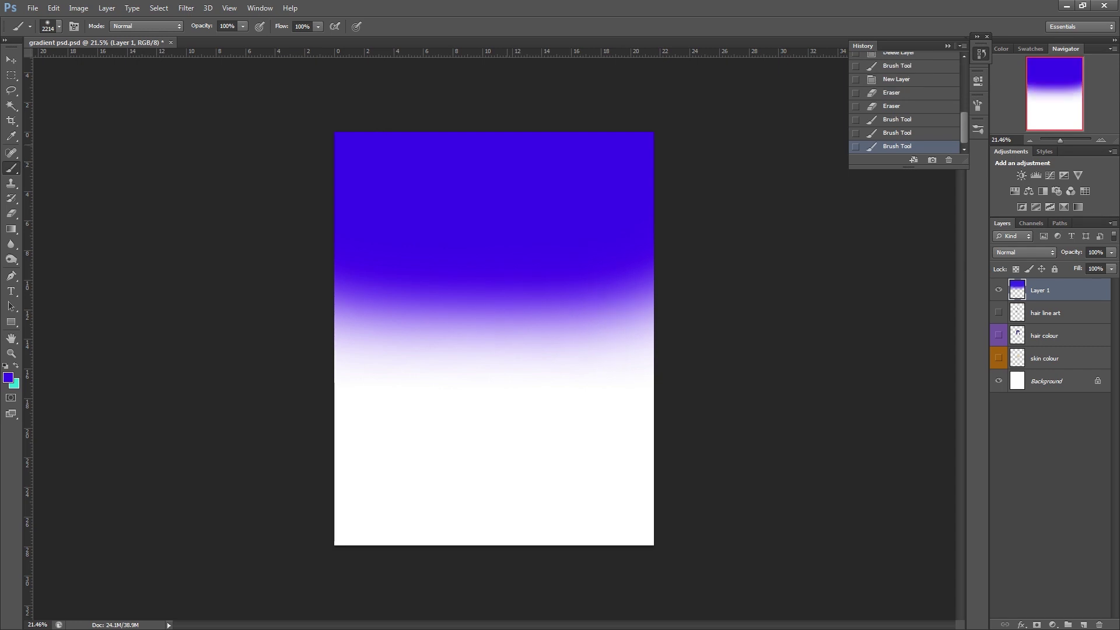
left_click_drag(399, 145, 590, 148)
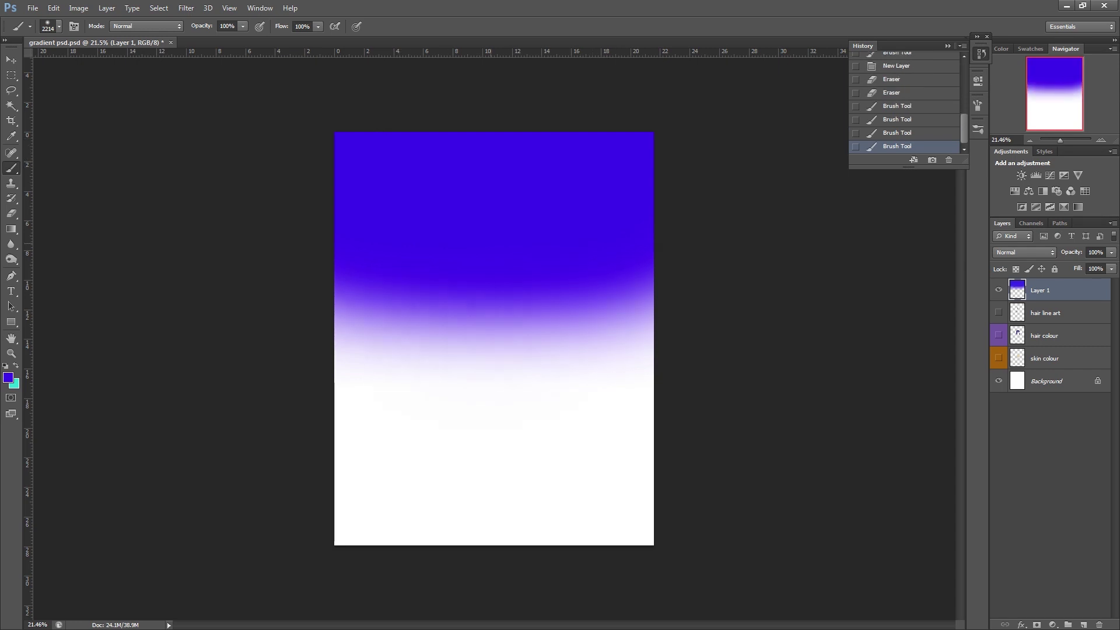
mouse_move(490, 243)
left_mouse_down()
mouse_move(449, 251)
mouse_move(543, 256)
mouse_move(425, 271)
mouse_move(466, 304)
mouse_move(574, 289)
mouse_move(501, 308)
mouse_move(408, 309)
mouse_move(610, 296)
mouse_move(443, 318)
left_mouse_up()
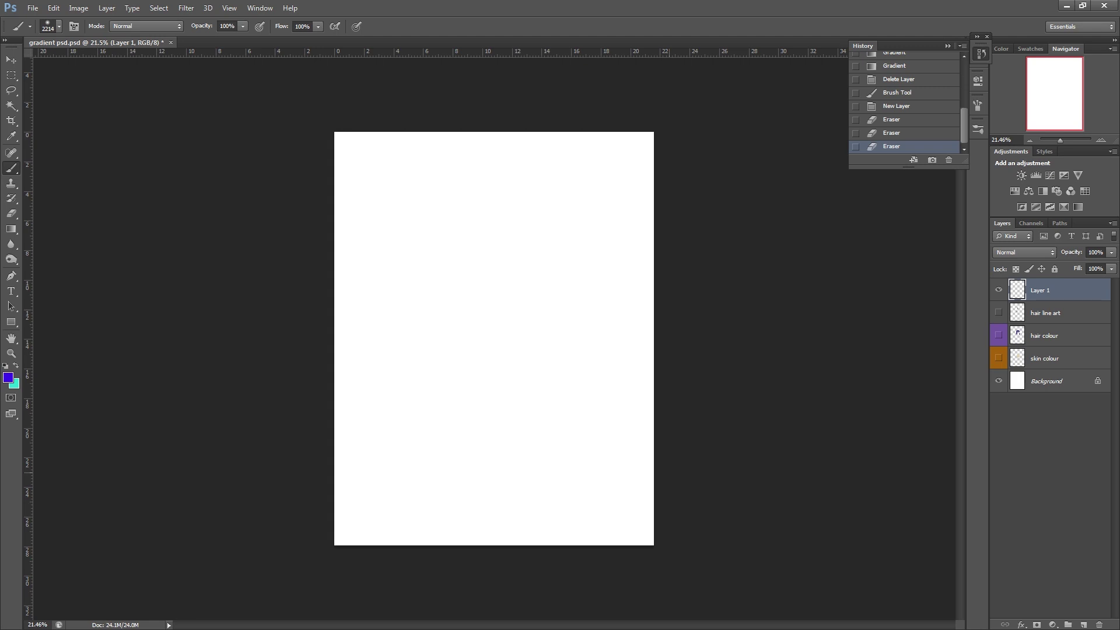
Try a rounded lasso selection in the canvas centre filled with the foreground-to-transparent gradient, deselect it, and undo back to before the selection.
key("l")
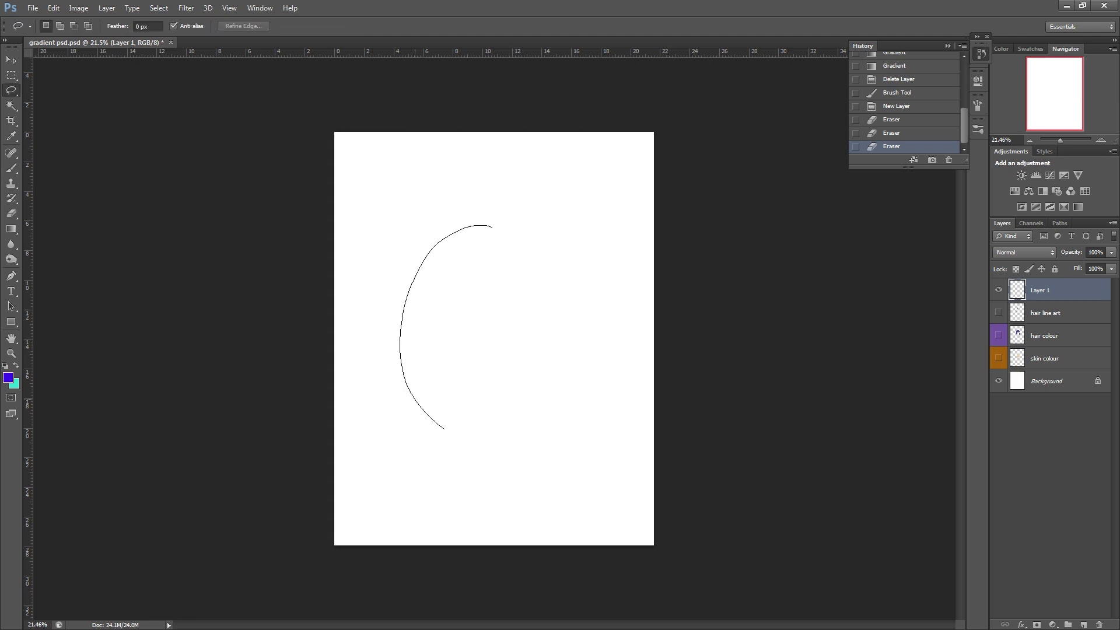
left_click_drag(492, 227, 471, 217)
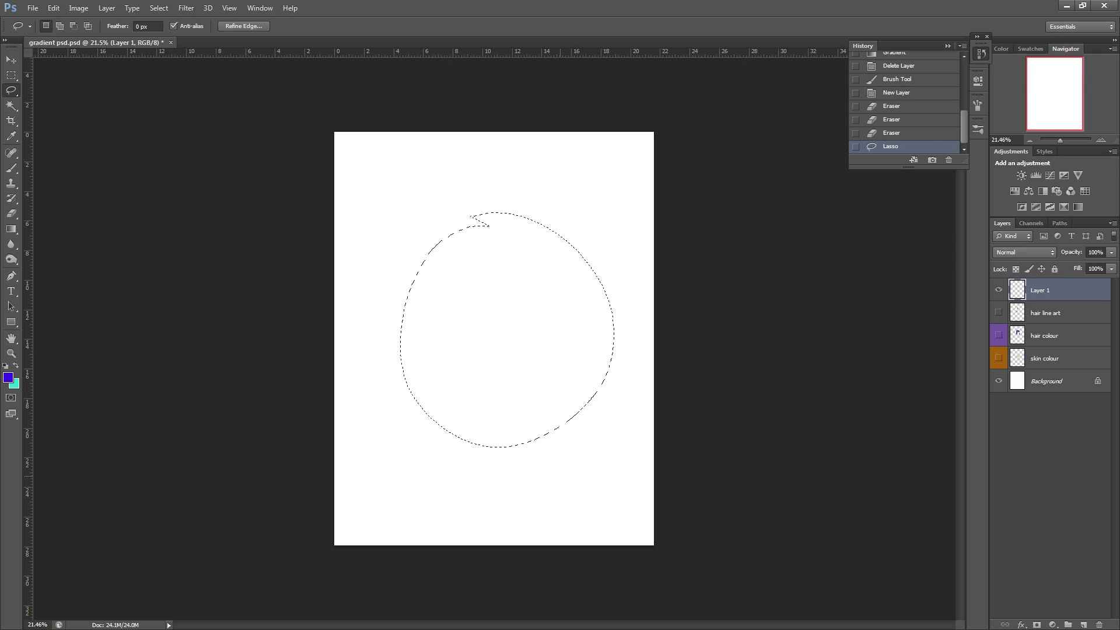
key("g")
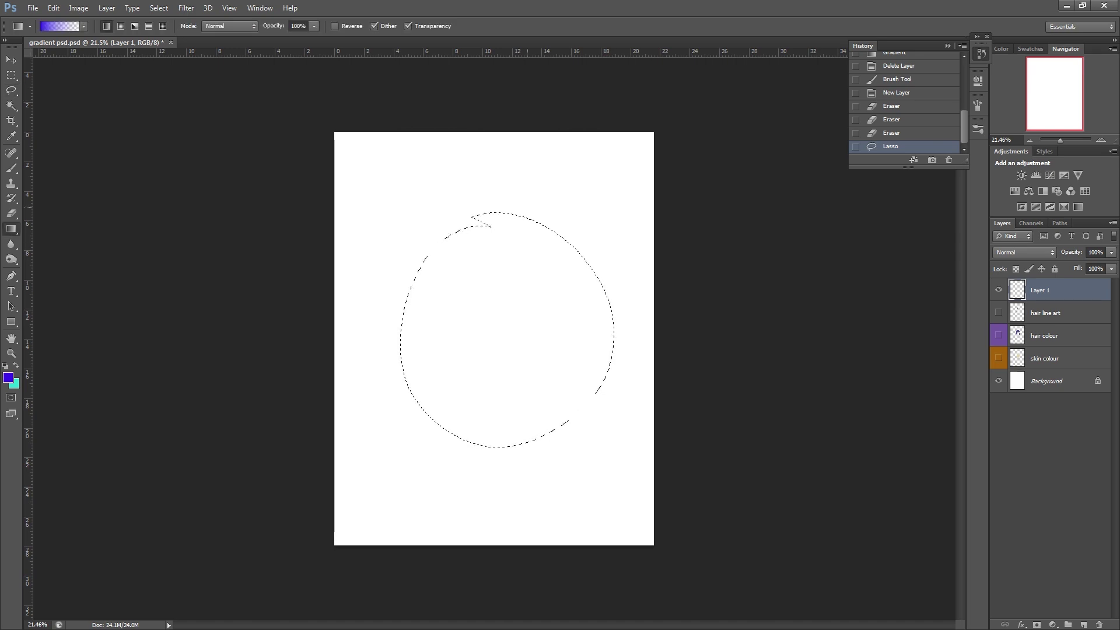
left_click_drag(537, 195, 508, 383)
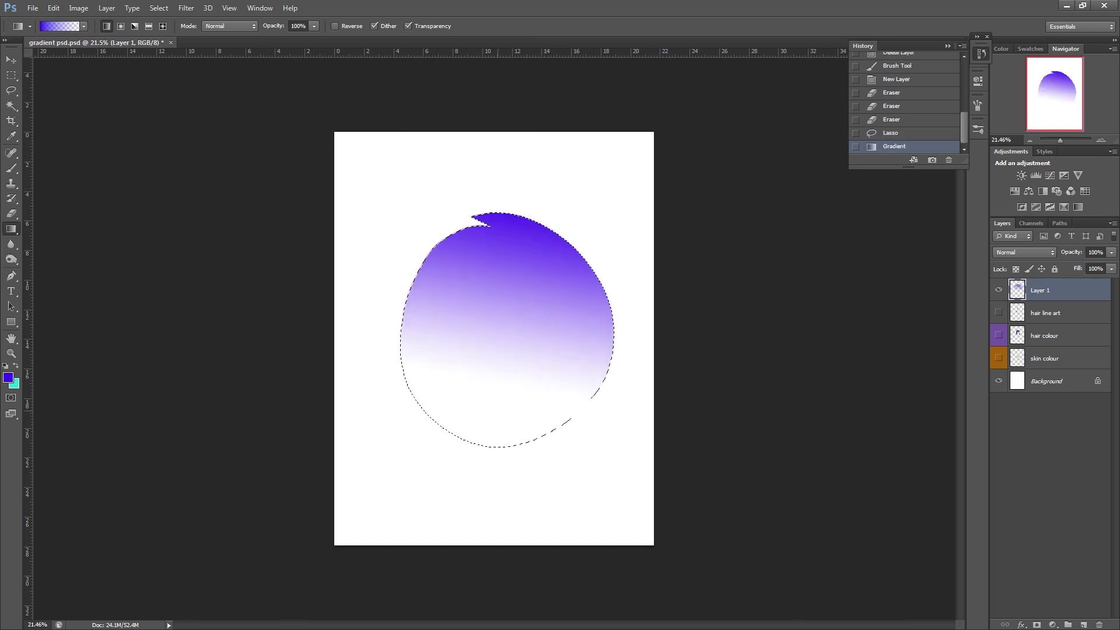
key("ctrl+d")
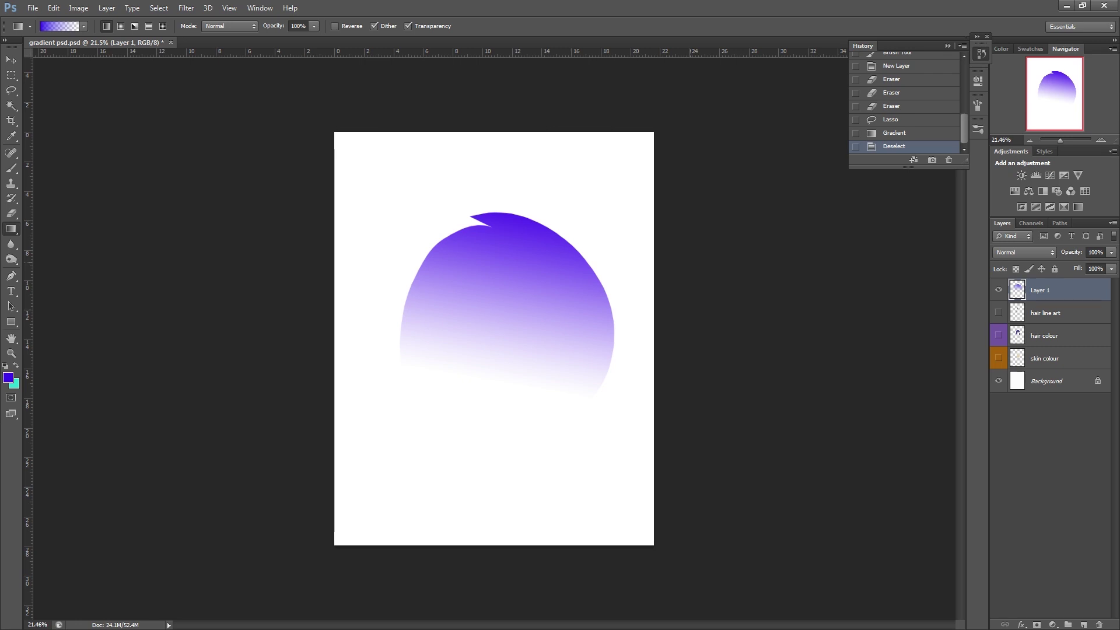
key("ctrl+alt+z")
key("ctrl+alt+z")
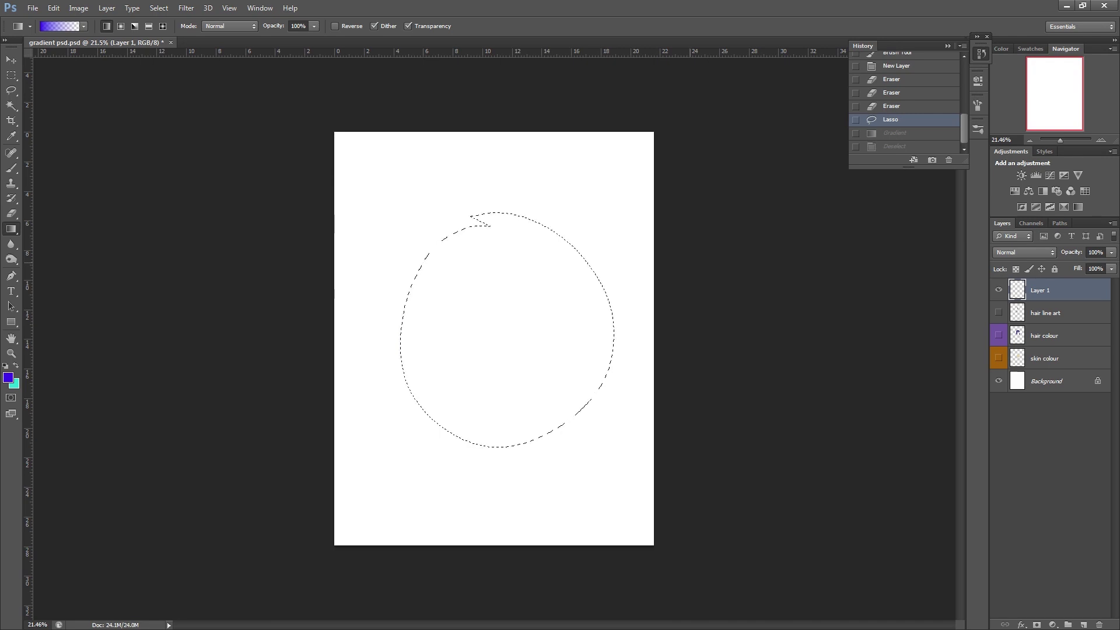
key("ctrl+alt+z")
Show the hair line art layer.
left_click(999, 312)
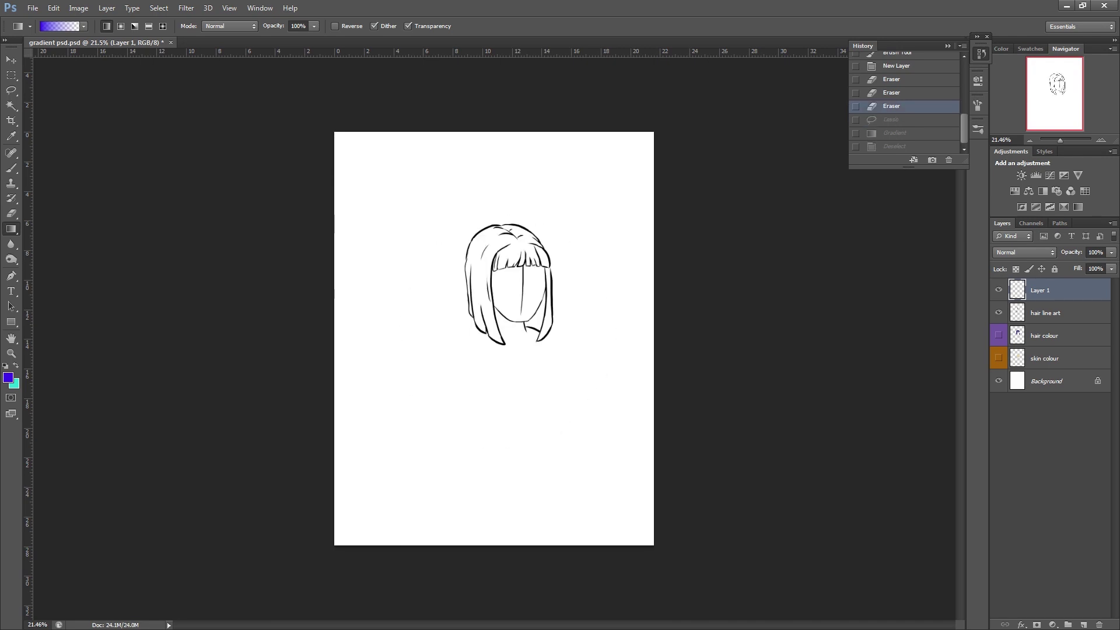
Show the hair colour and skin colour layers beneath the hair line art.
left_click(998, 336)
left_click(998, 358)
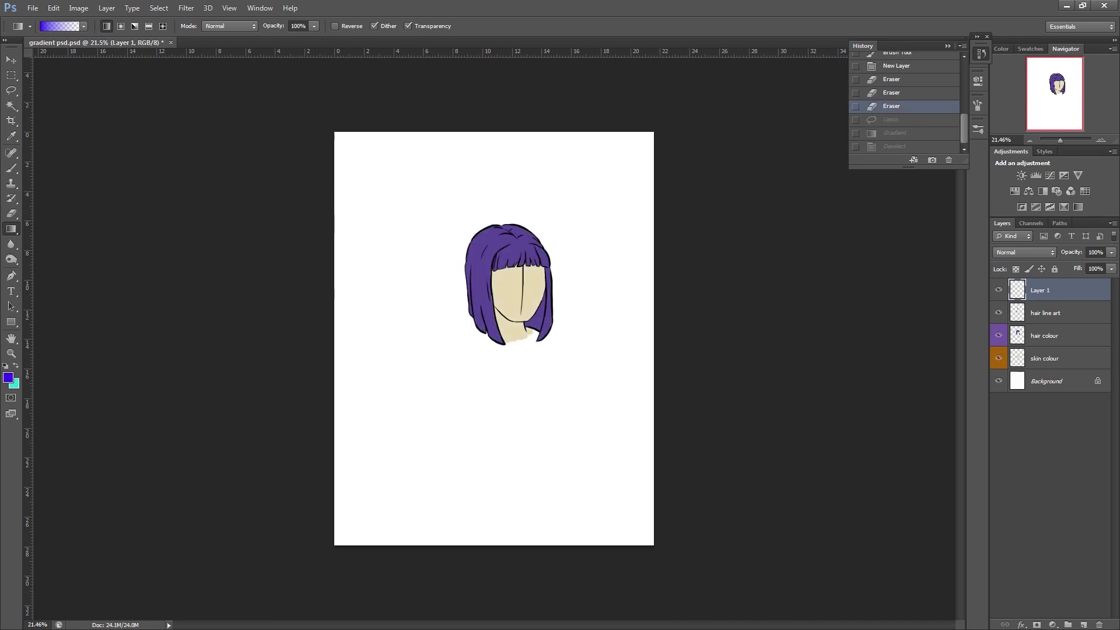
scroll(534, 262, "up", 5)
mouse_move(534, 262)
left_mouse_down()
mouse_move(483, 288)
mouse_move(488, 318)
left_mouse_up()
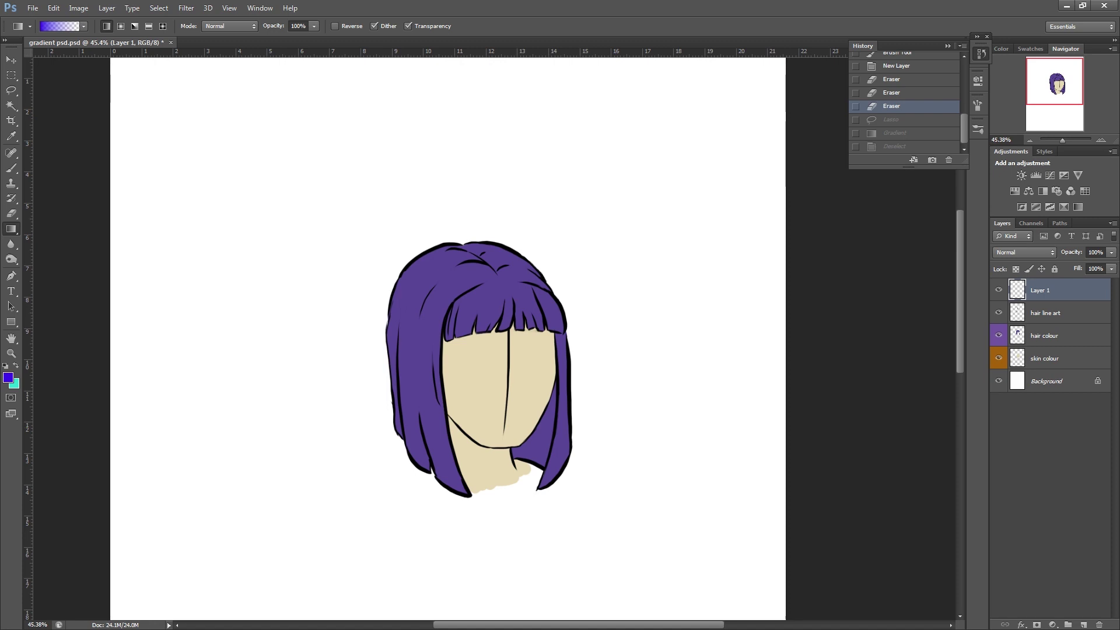
Move Layer 1 directly below the hair line art layer and rename it "Gradient layer".
left_click_drag(1041, 290, 1041, 323)
double_click(1041, 313)
type("Gradient layer")
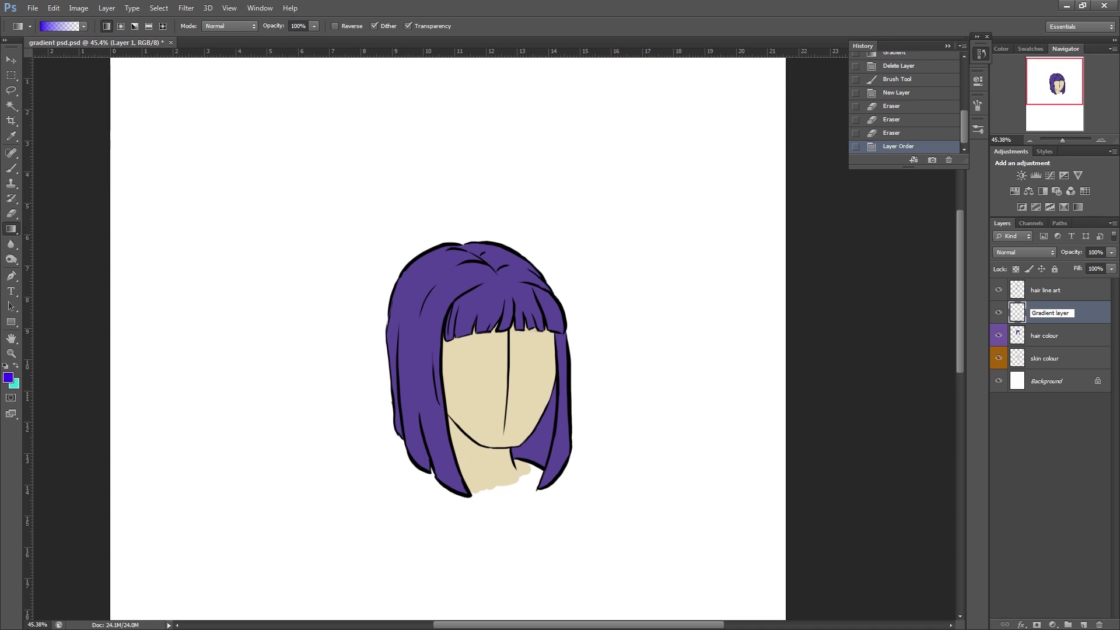
key("Return")
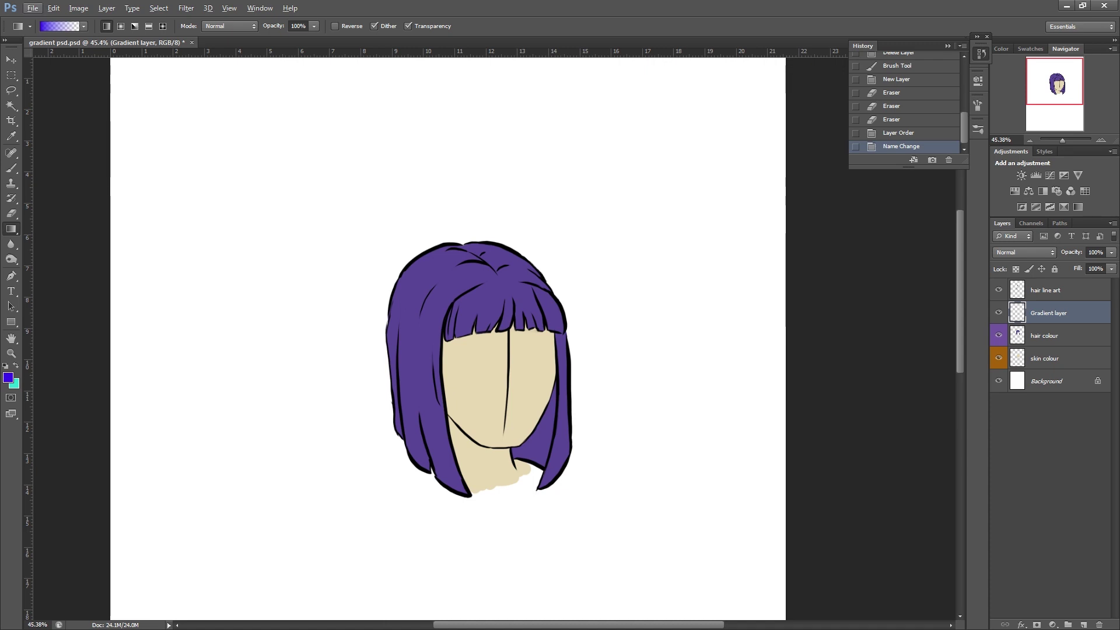
Try loading the hair colour layer's pixels as a selection, and deselect it.
left_click(1017, 333, "ctrl")
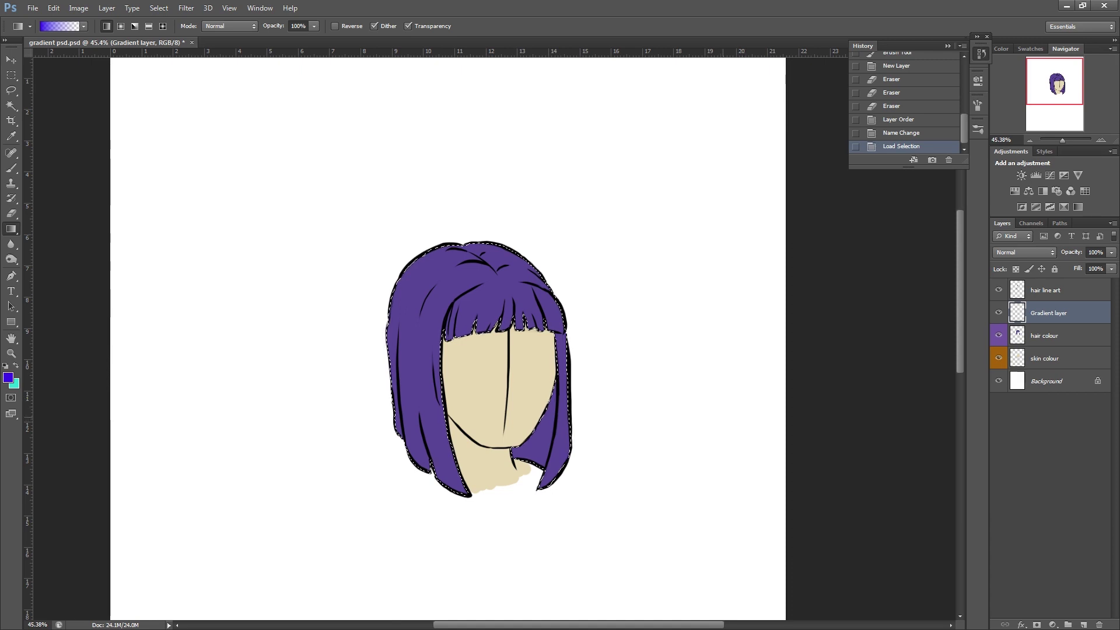
key("ctrl+d")
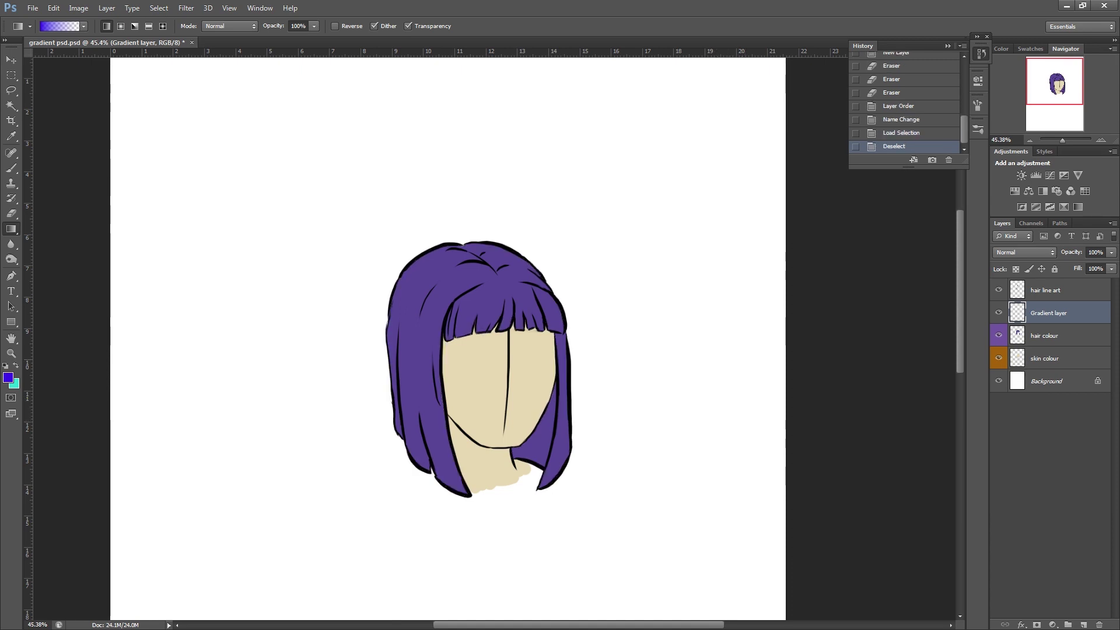
Create a clipping mask that clips Gradient layer to the hair colour layer.
left_click(1049, 336)
left_click(1050, 313)
left_click(1049, 324, "alt")
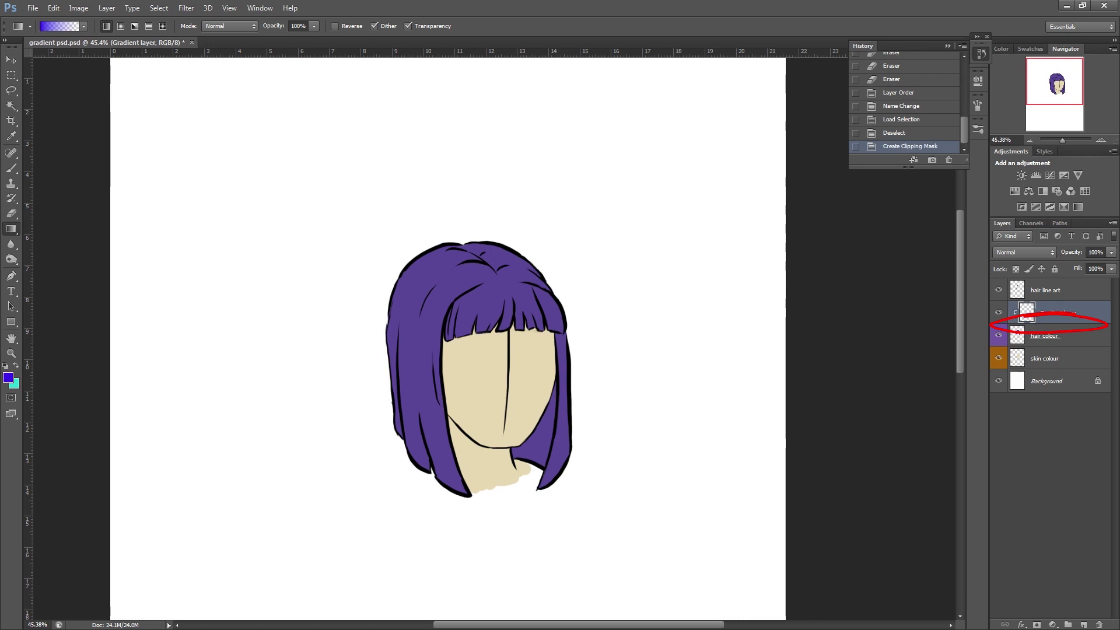
Swap turquoise to the foreground, try a 2000 px brush stroke over the clipped hair, and undo the stroke.
key("b")
key("x")
mouse_move(609, 268)
left_mouse_down()
mouse_move(502, 326)
mouse_move(432, 385)
mouse_move(467, 420)
left_mouse_up()
key("ctrl+z")
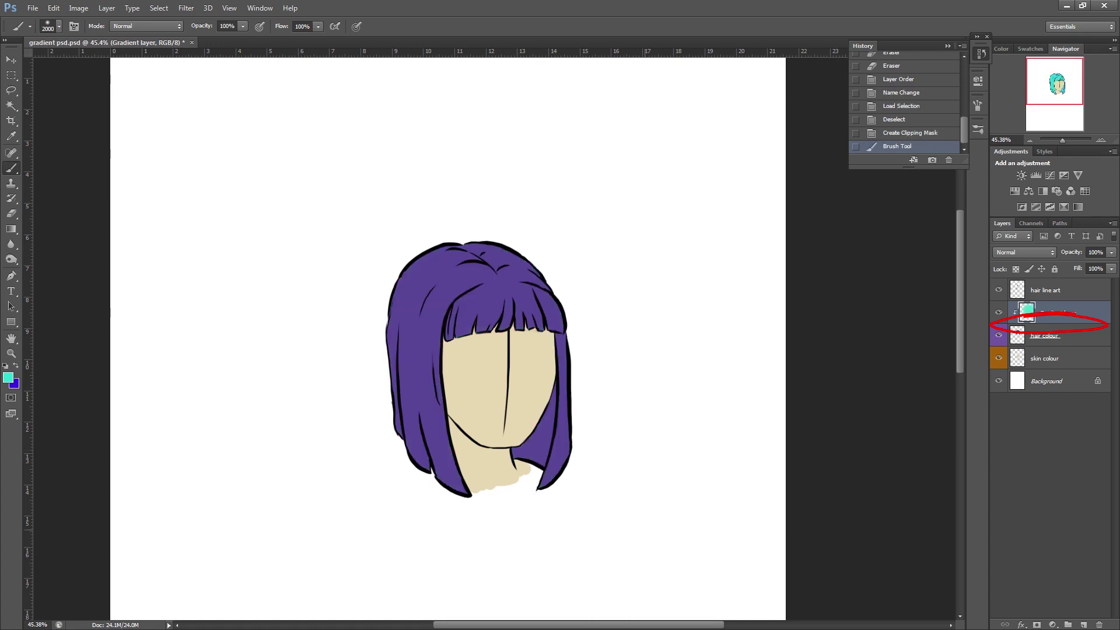
Set the Gradient tool to the foreground-to-transparent preset using the turquoise foreground colour.
key("g")
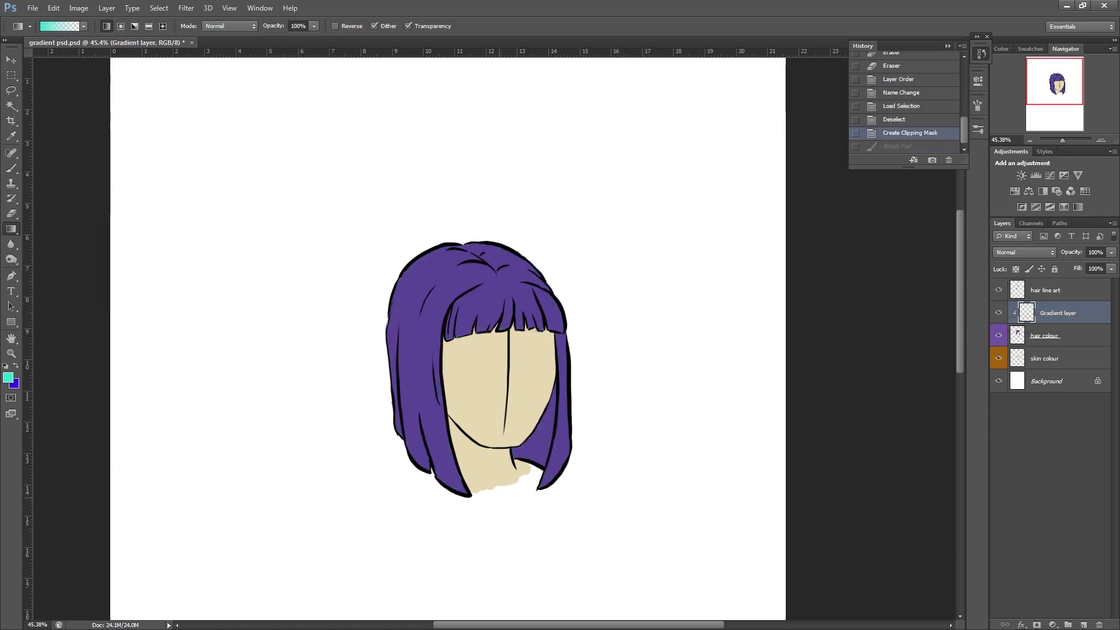
left_click(83, 26)
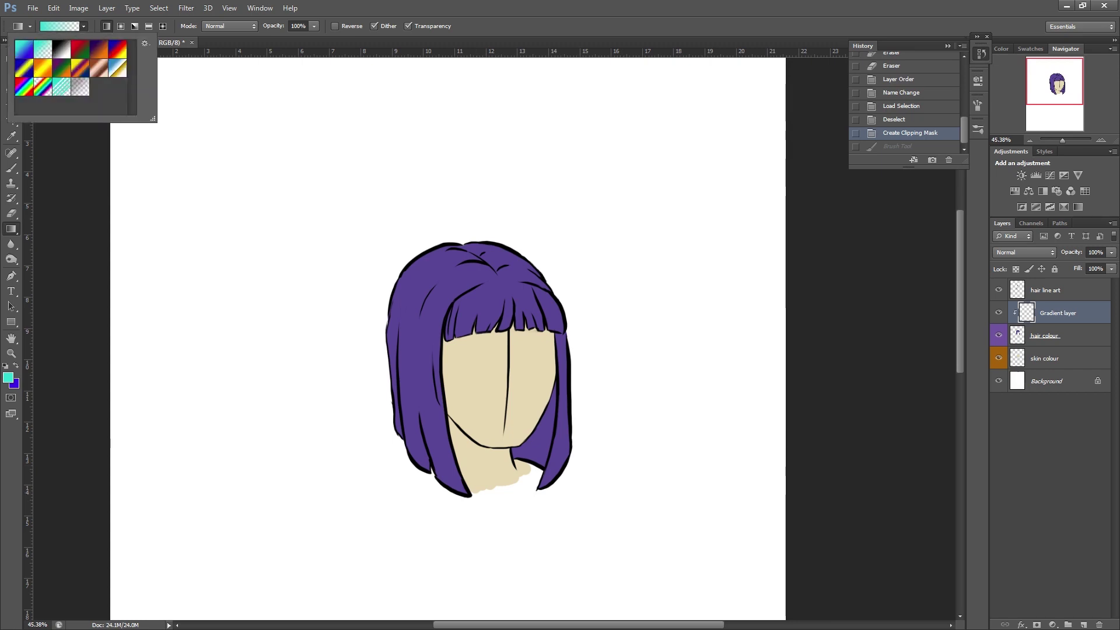
left_click(43, 50)
key("Return")
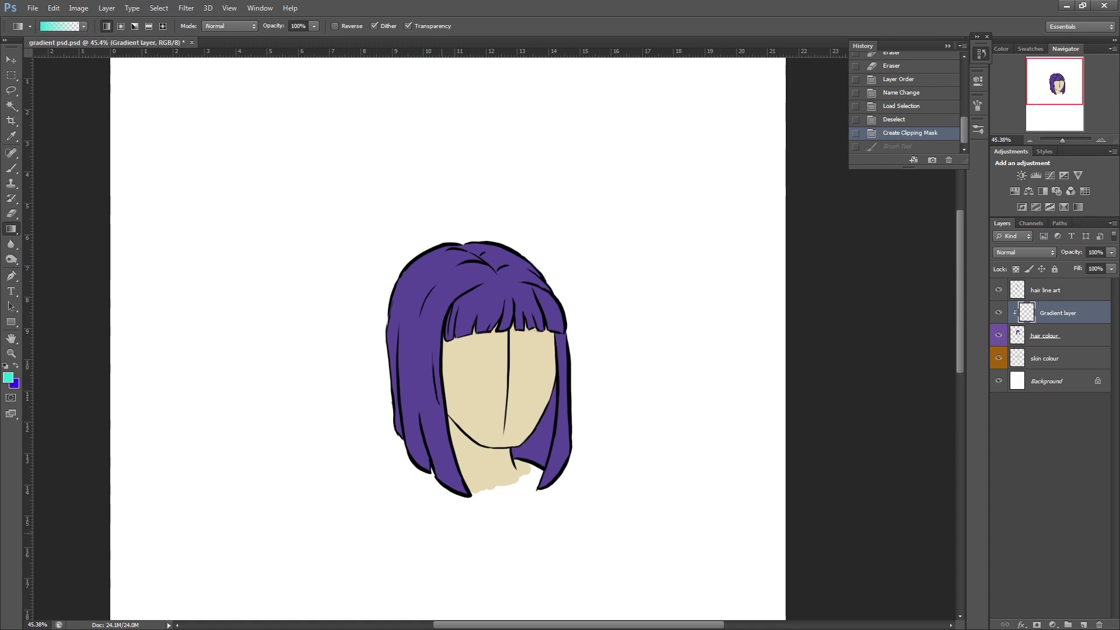
Draw several turquoise linear gradients on Gradient layer, fading upward from the hair tips on both sides of the face.
mouse_move(449, 457)
left_mouse_down()
mouse_move(439, 539)
mouse_move(449, 459)
left_mouse_up()
left_click_drag(399, 517, 440, 438)
left_click_drag(387, 491, 437, 406)
left_click_drag(484, 594, 483, 309)
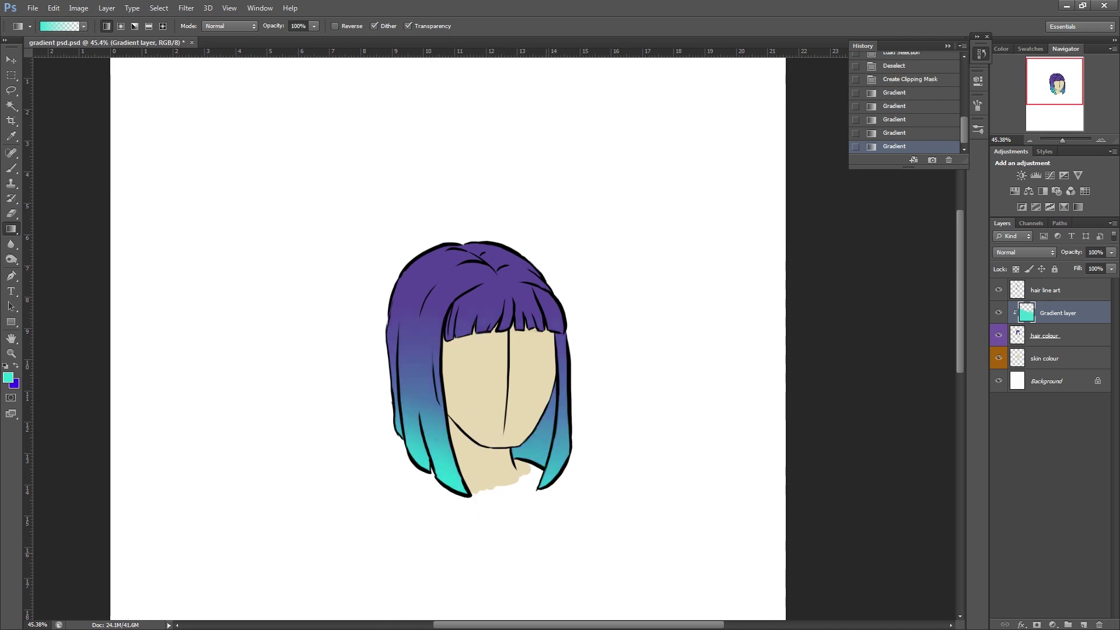
left_click_drag(575, 512, 576, 374)
left_click_drag(577, 442, 570, 417)
Change the foreground to a brighter turquoise-green and reinforce the gradient at the hair tips with it.
left_click(8, 378)
left_click(761, 385)
left_click(799, 461)
left_click(913, 372)
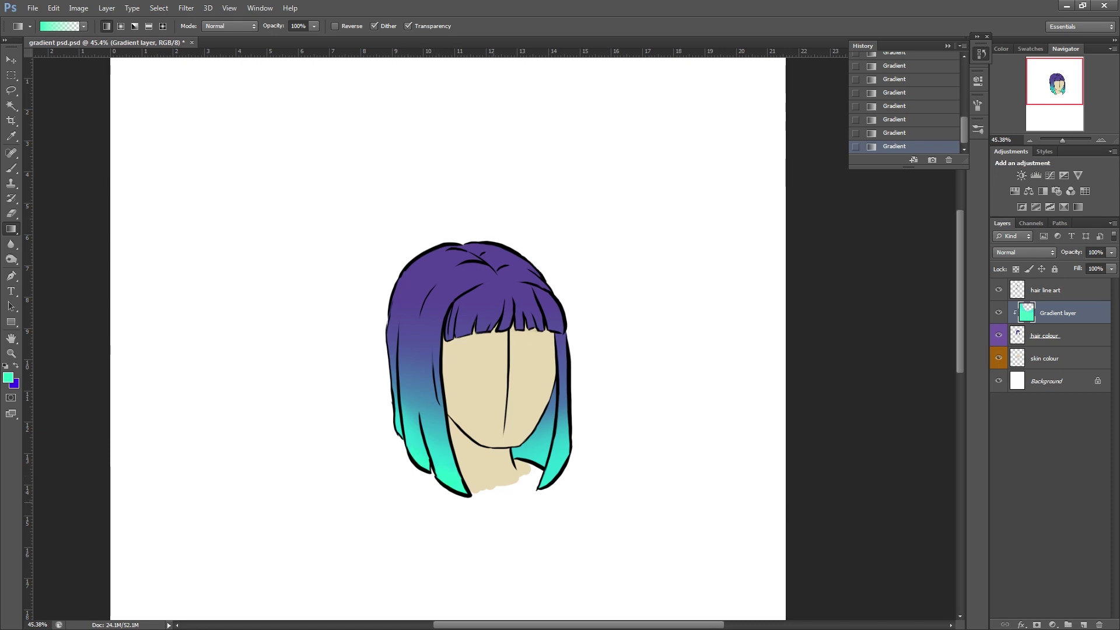
Set the foreground to a dark purple and add a transparent gradient fading down from the top of the hair.
left_click(913, 372)
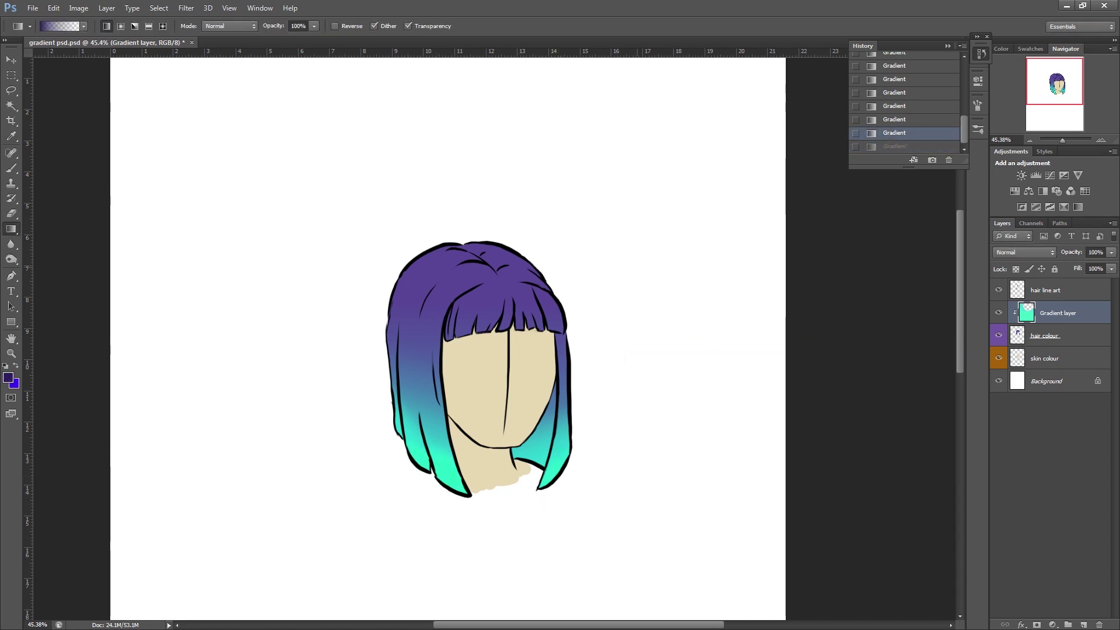
mouse_move(507, 141)
left_mouse_down()
mouse_move(487, 252)
mouse_move(507, 141)
left_mouse_up()
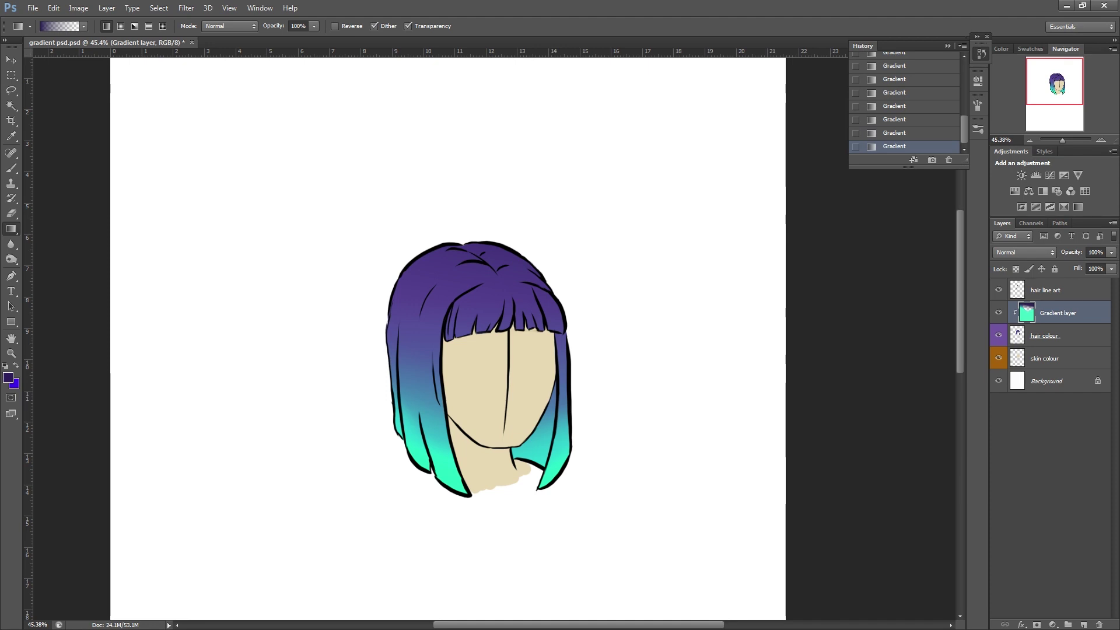
Toggle Gradient layer's visibility repeatedly to compare the hair with and without the gradients, leaving the layer shown.
left_click(998, 313)
left_click(998, 312)
left_click(999, 313)
left_click(999, 312)
left_click(998, 312)
left_click(998, 313)
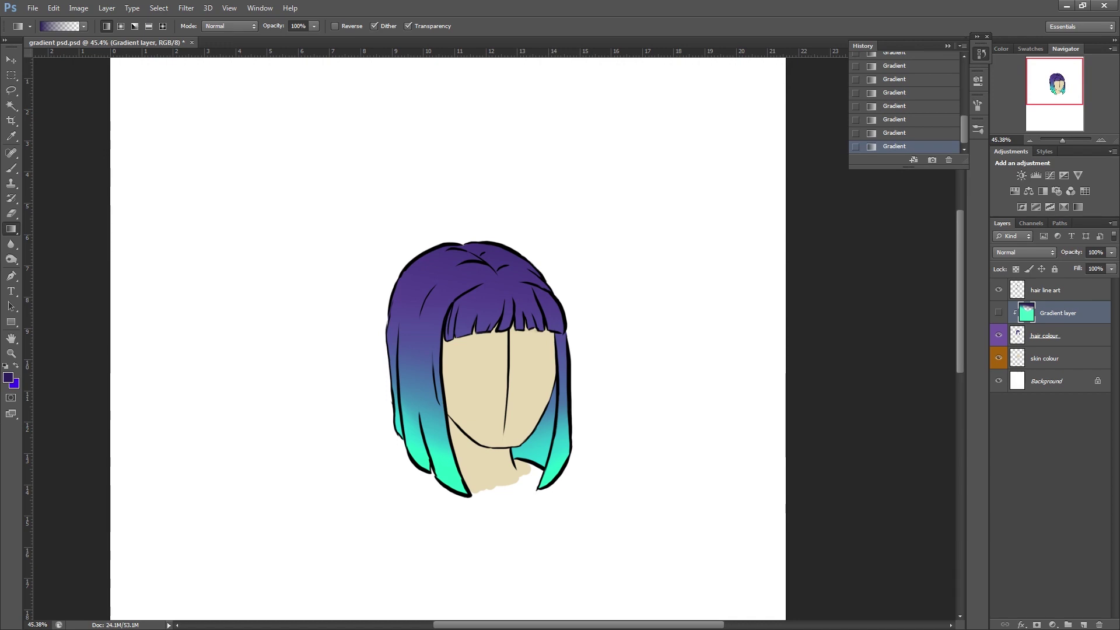
left_click(998, 313)
left_click(998, 312)
left_click(998, 313)
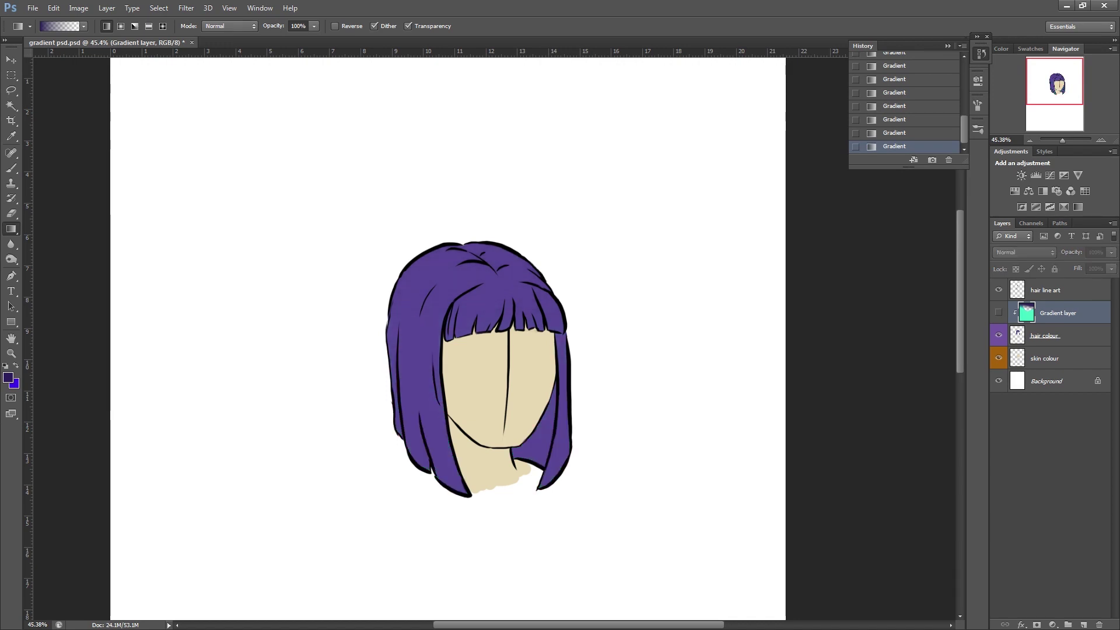
left_click(999, 312)
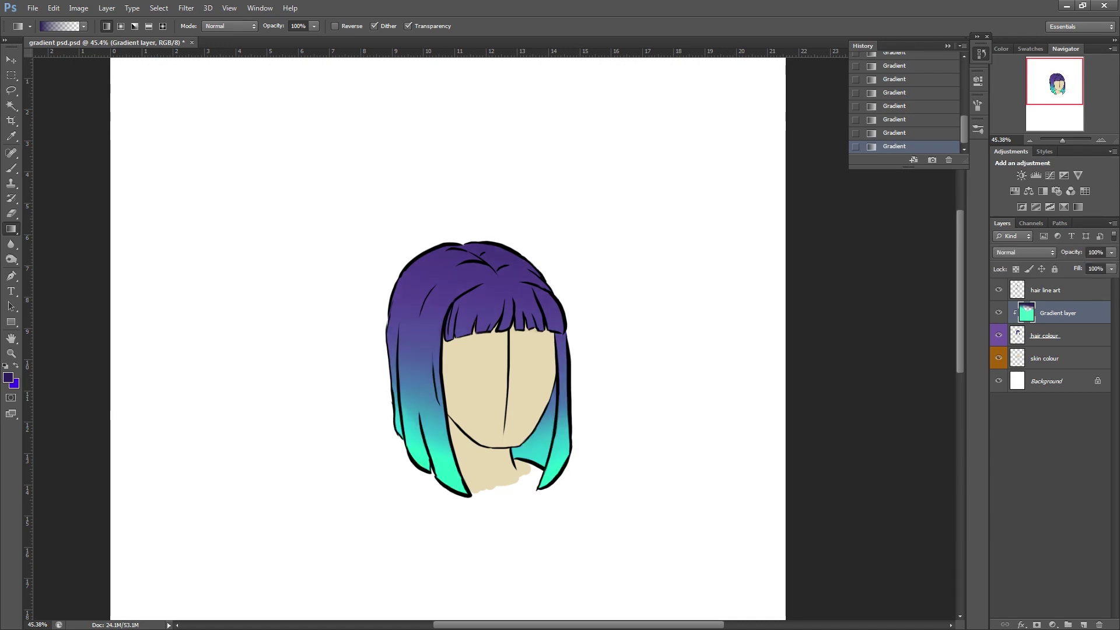